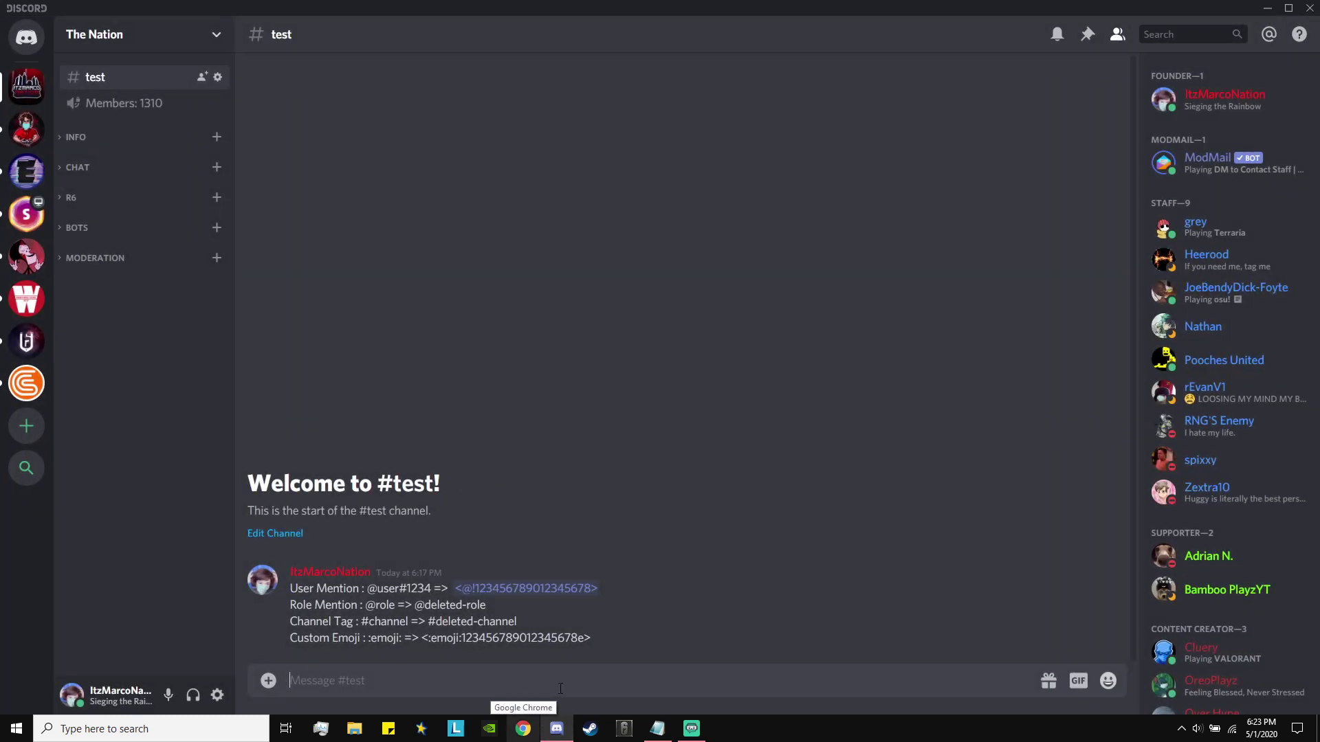
Clear a stray backslash and toggle the BOTS, R6, INFO and CHAT channel categories.
{"action": "type", "text": "\\"}
{"action": "key", "text": "BackSpace"}
{"action": "left_click", "coordinate": [93, 228]}
{"action": "left_click", "coordinate": [94, 228]}
{"action": "left_click", "coordinate": [93, 198]}
{"action": "left_click", "coordinate": [93, 198]}
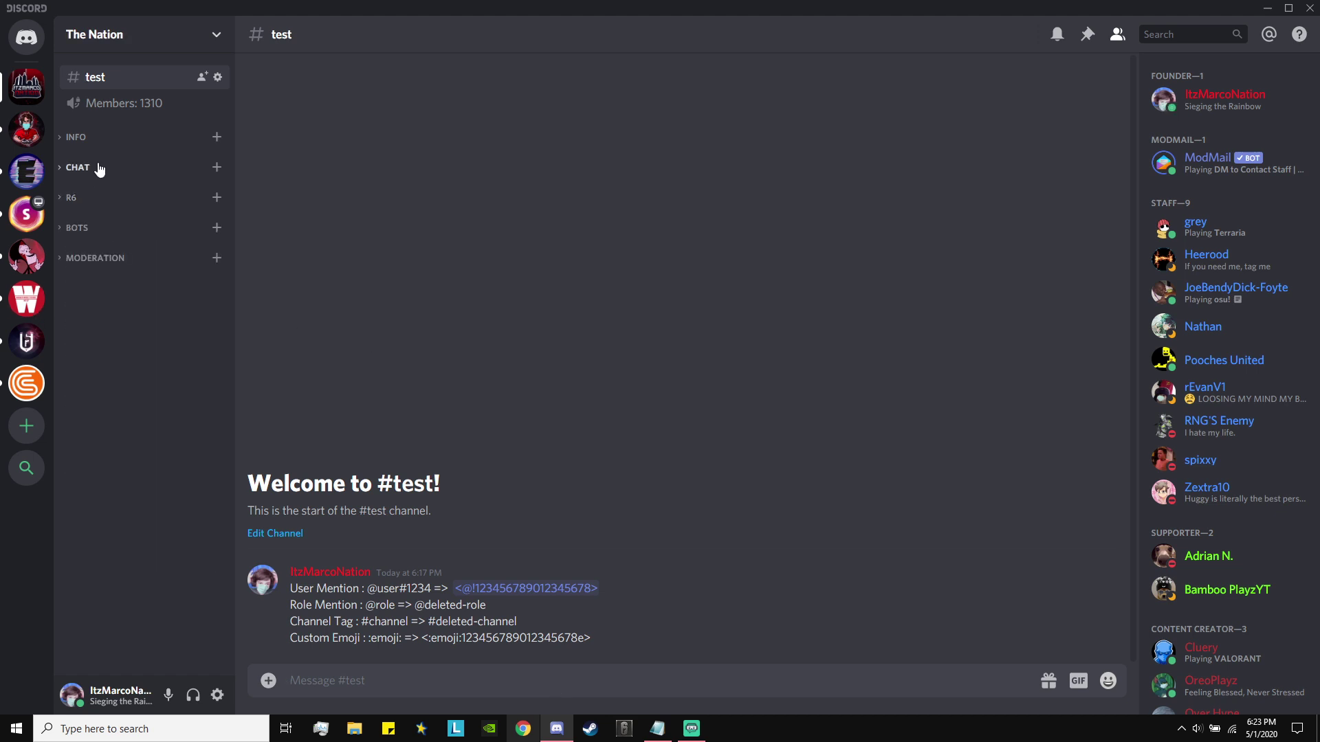
{"action": "left_click", "coordinate": [133, 136]}
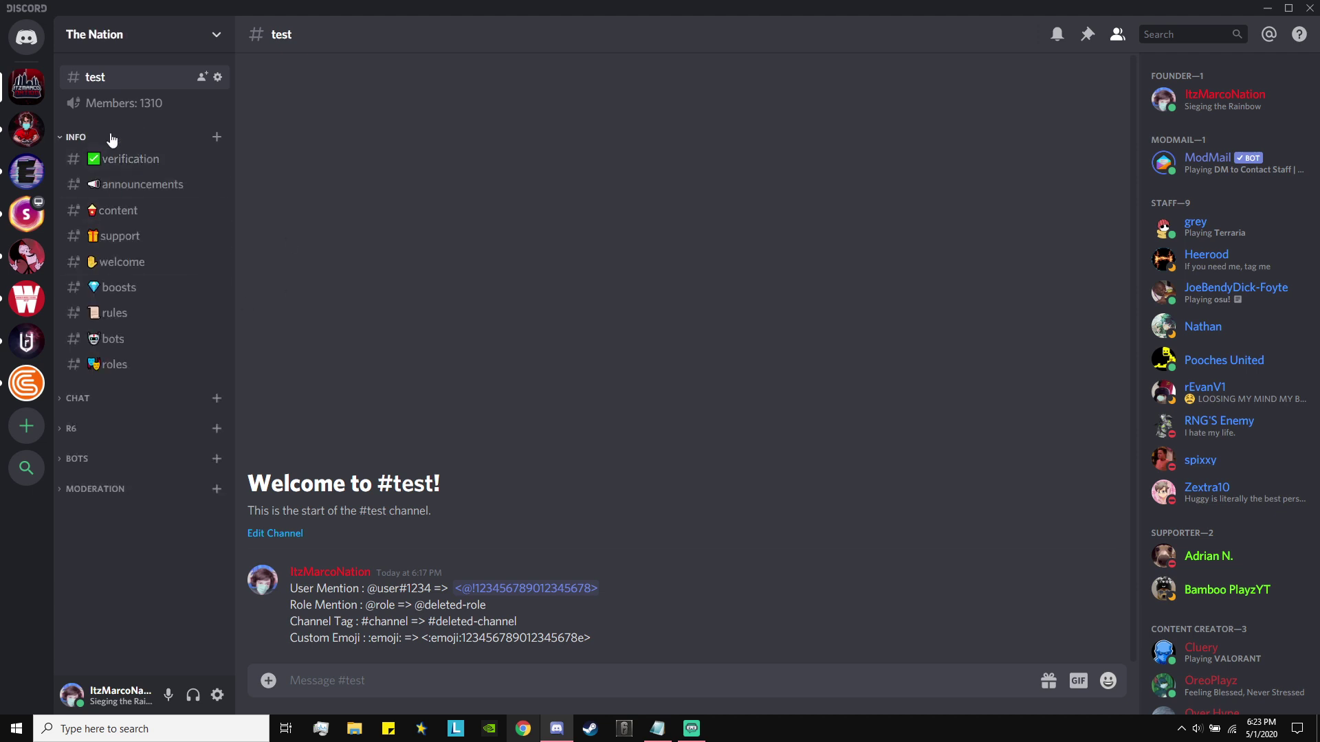
{"action": "left_click", "coordinate": [112, 139]}
{"action": "left_click", "coordinate": [97, 167]}
{"action": "left_click", "coordinate": [83, 167]}
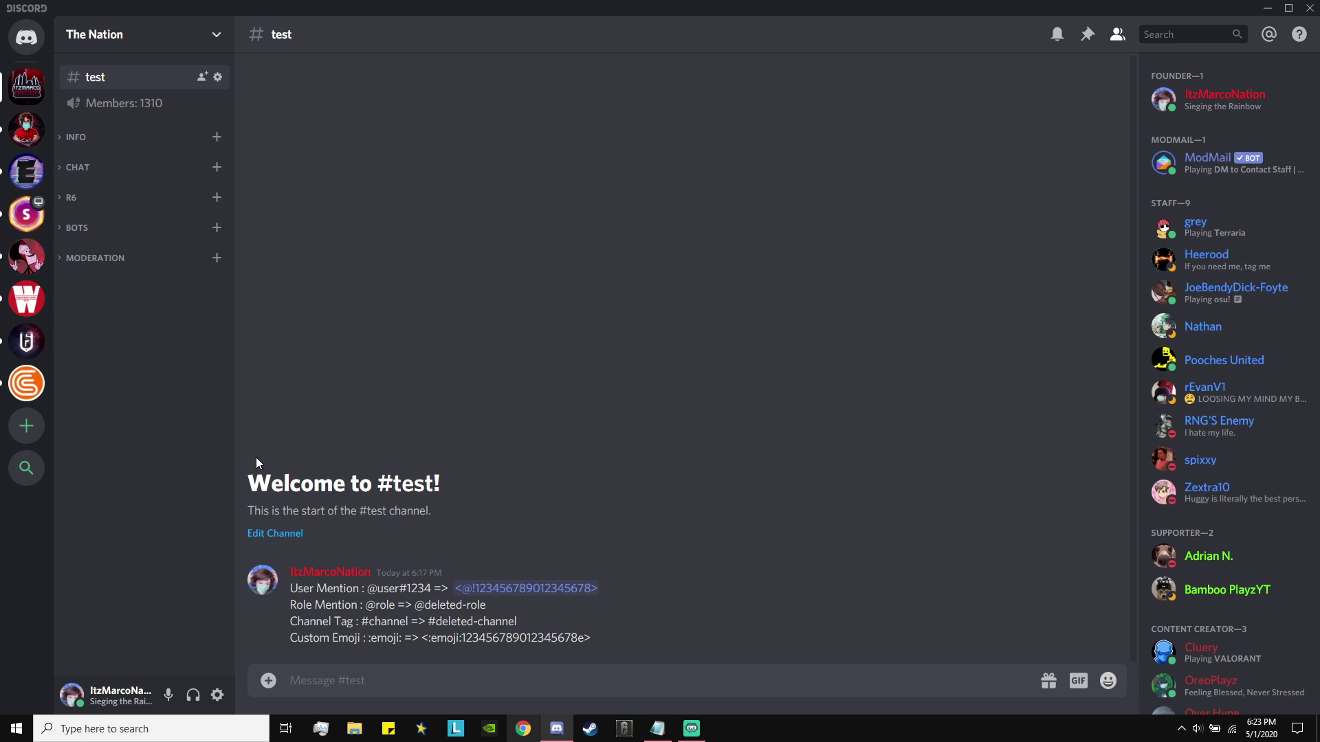
Type an escaped mention of your own user from autocomplete, removing the trailing space.
{"action": "type", "text": "\\"}
{"action": "type", "text": "@itm"}
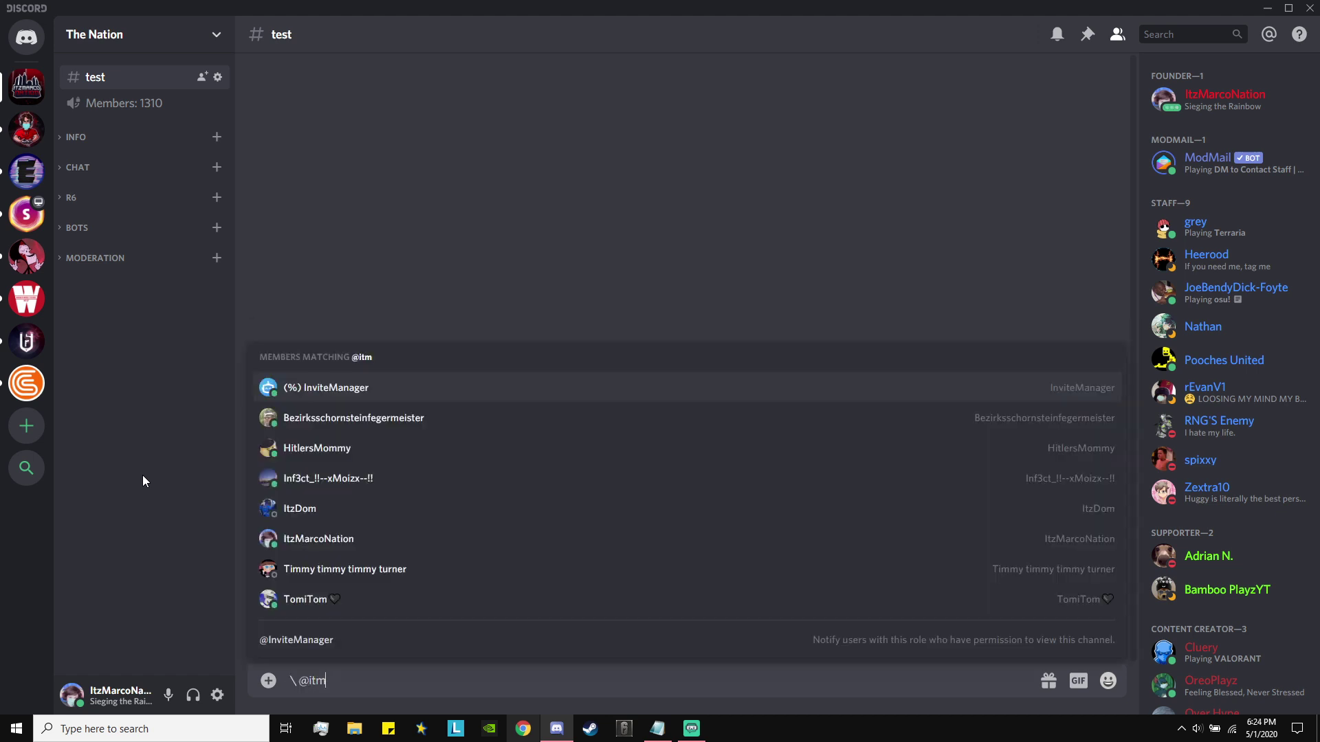
{"action": "key", "text": "BackSpace"}
{"action": "type", "text": "zm"}
{"action": "key", "text": "Tab"}
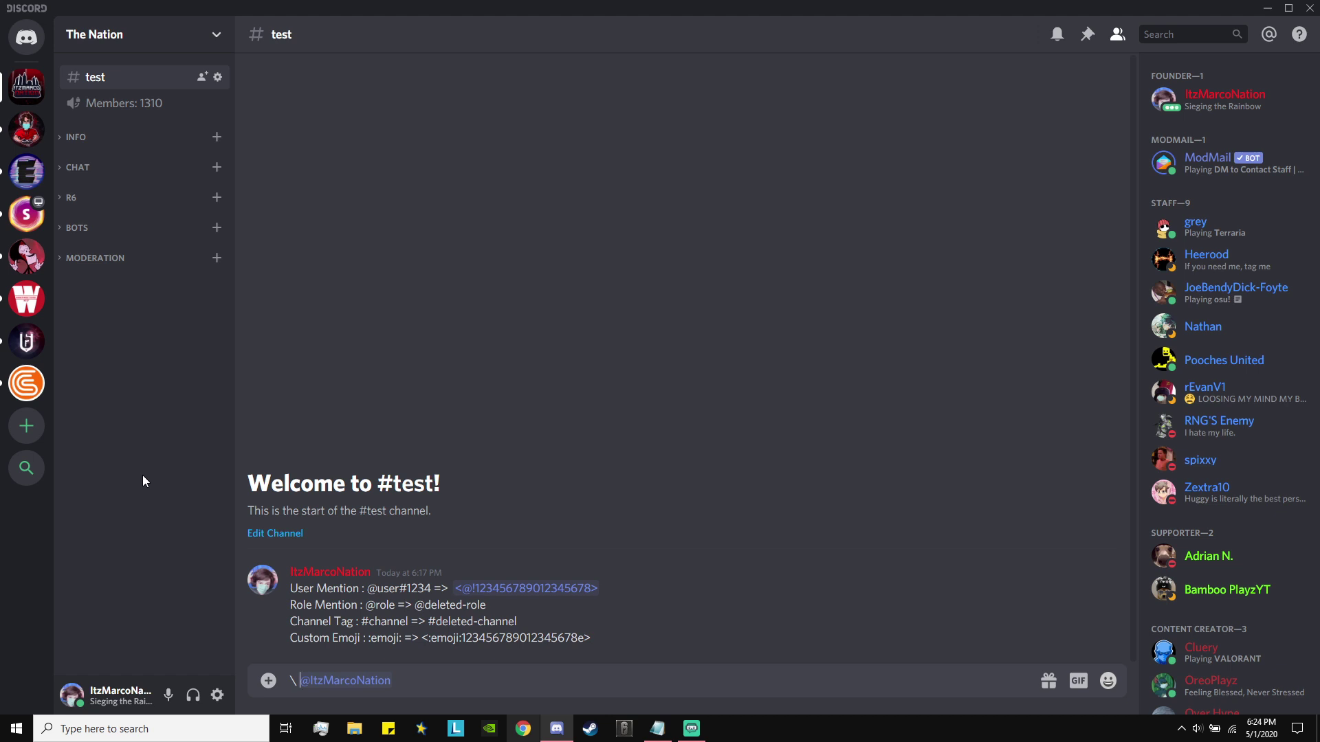
{"action": "key", "text": "Left"}
{"action": "key", "text": "Left"}
{"action": "key", "text": "BackSpace"}
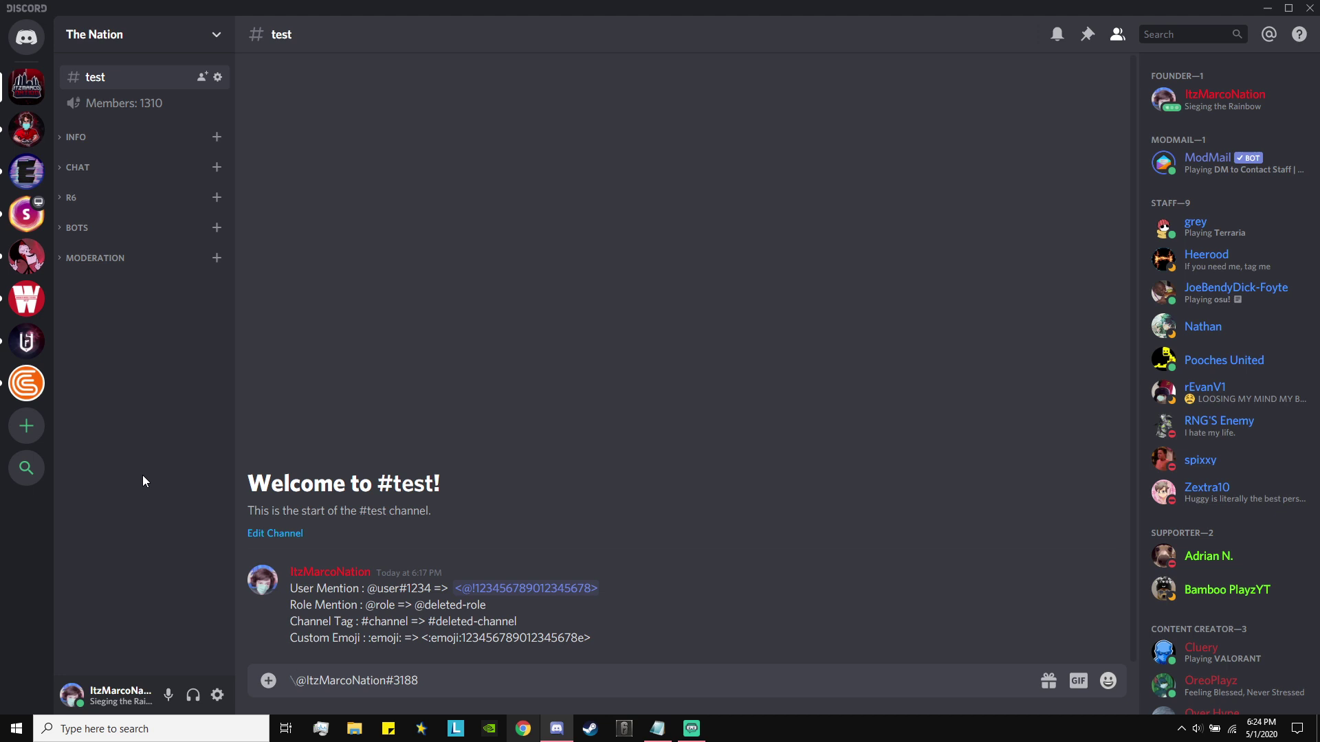
{"action": "key", "text": "ctrl+a"}
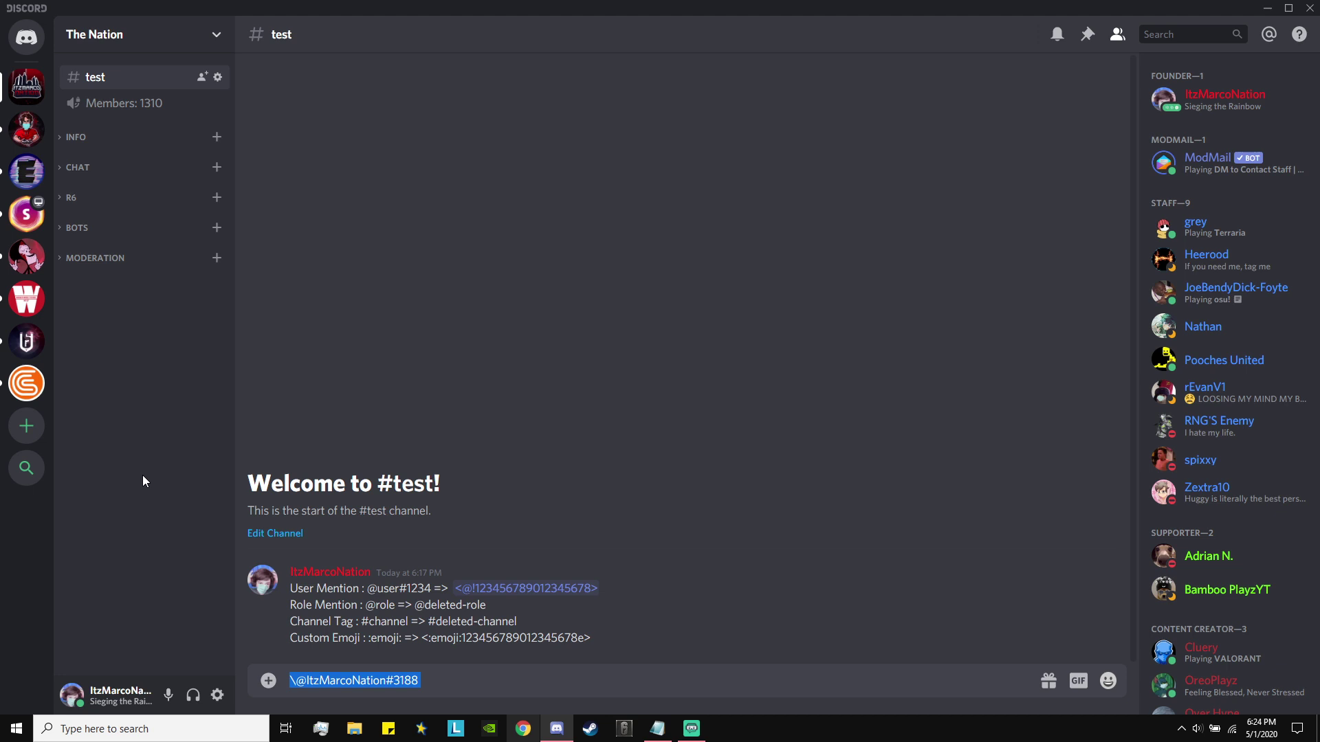
{"action": "key", "text": "ctrl+v"}
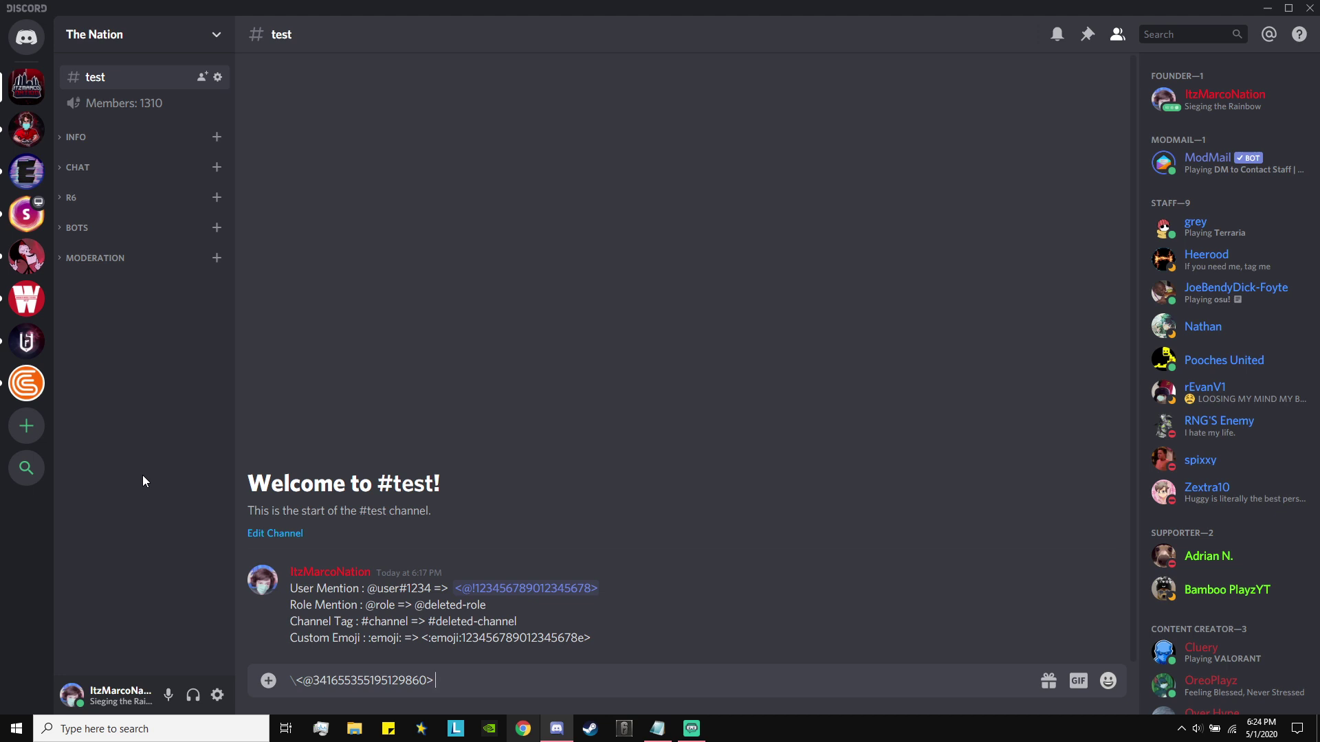
{"action": "key", "text": "ctrl+a"}
{"action": "key", "text": "ctrl+c"}
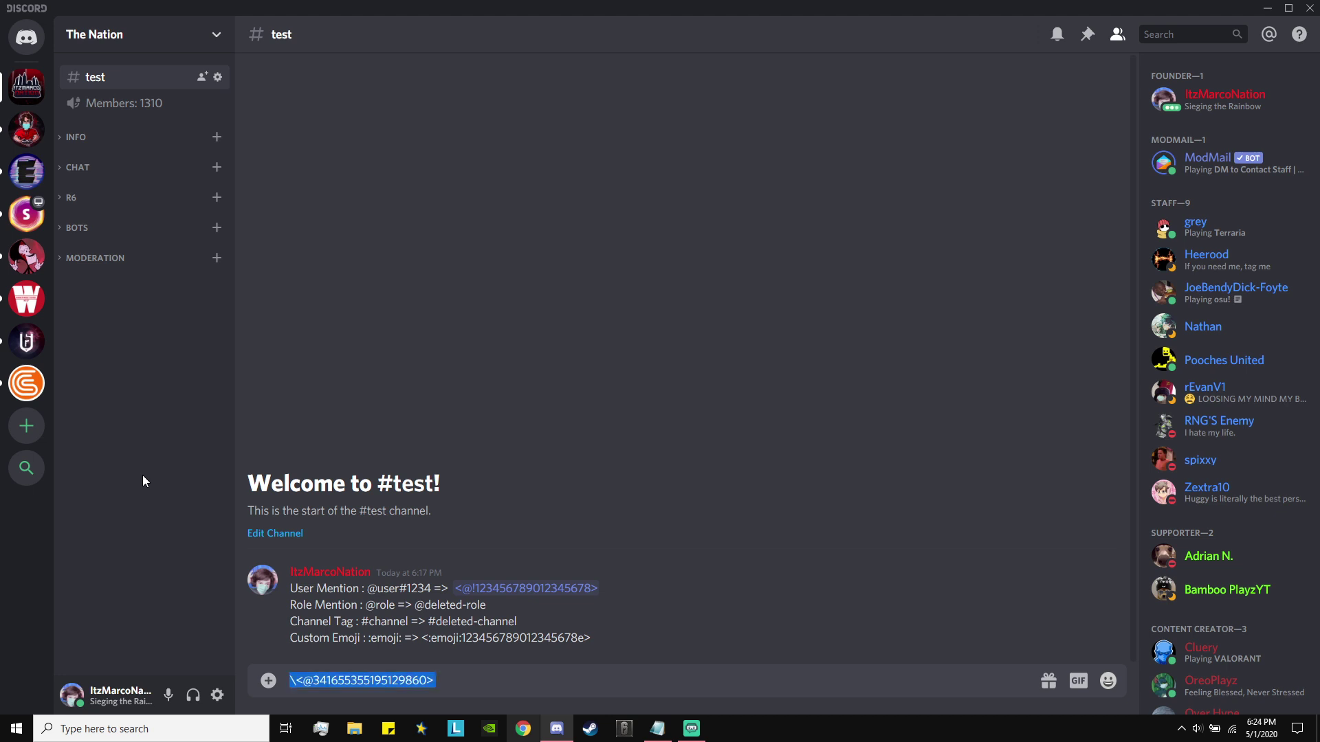
{"action": "left_click", "coordinate": [295, 680]}
{"action": "key", "text": "Delete"}
{"action": "key", "text": "BackSpace"}
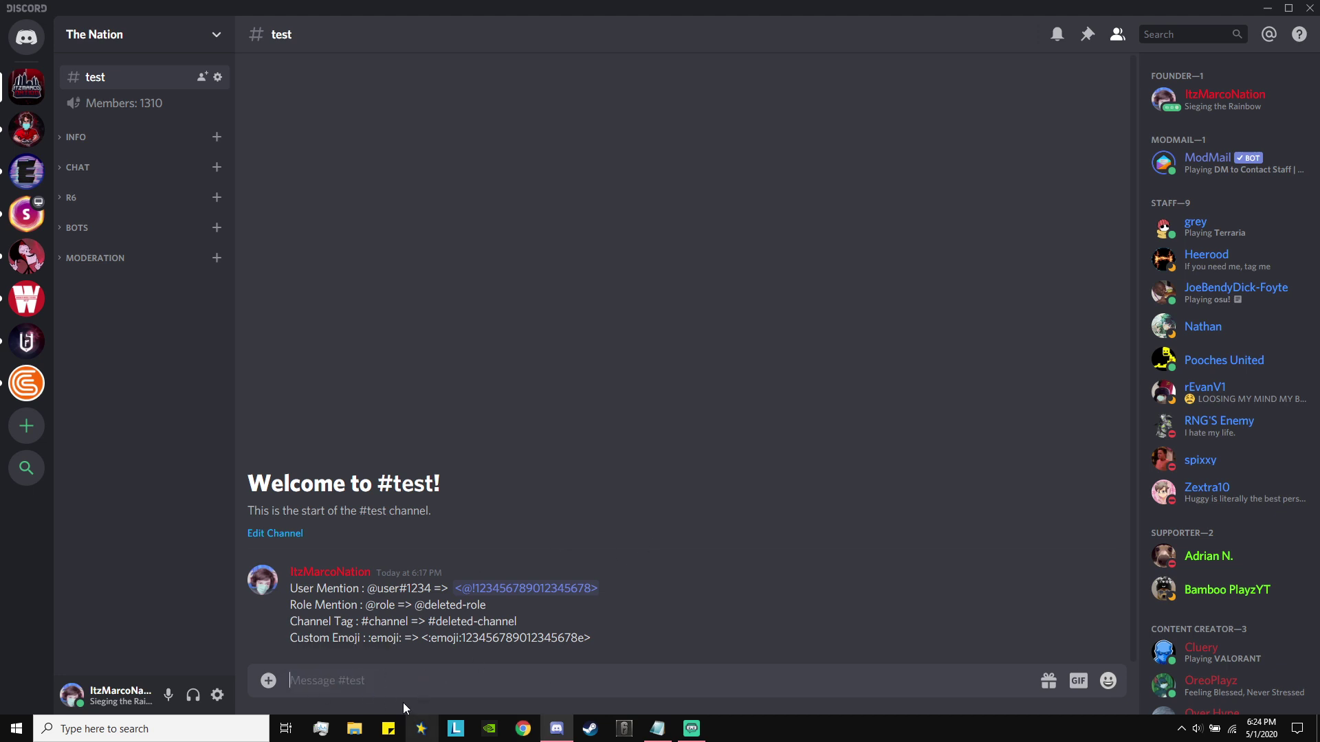
Paste the raw user-mention code into the #test topic without its backslash and save.
{"action": "left_click", "coordinate": [217, 76]}
{"action": "left_click", "coordinate": [791, 232]}
{"action": "key", "text": "ctrl+v"}
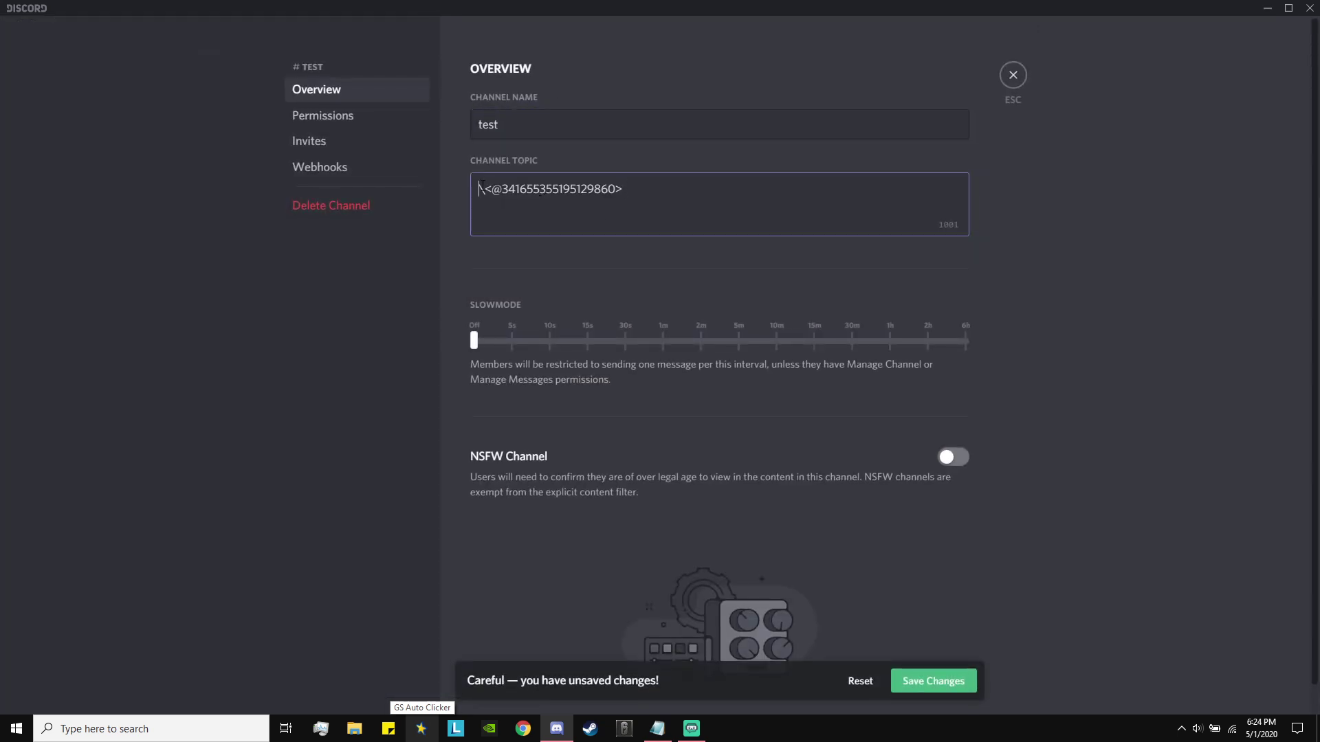
{"action": "key", "text": "Delete"}
{"action": "left_click", "coordinate": [933, 681]}
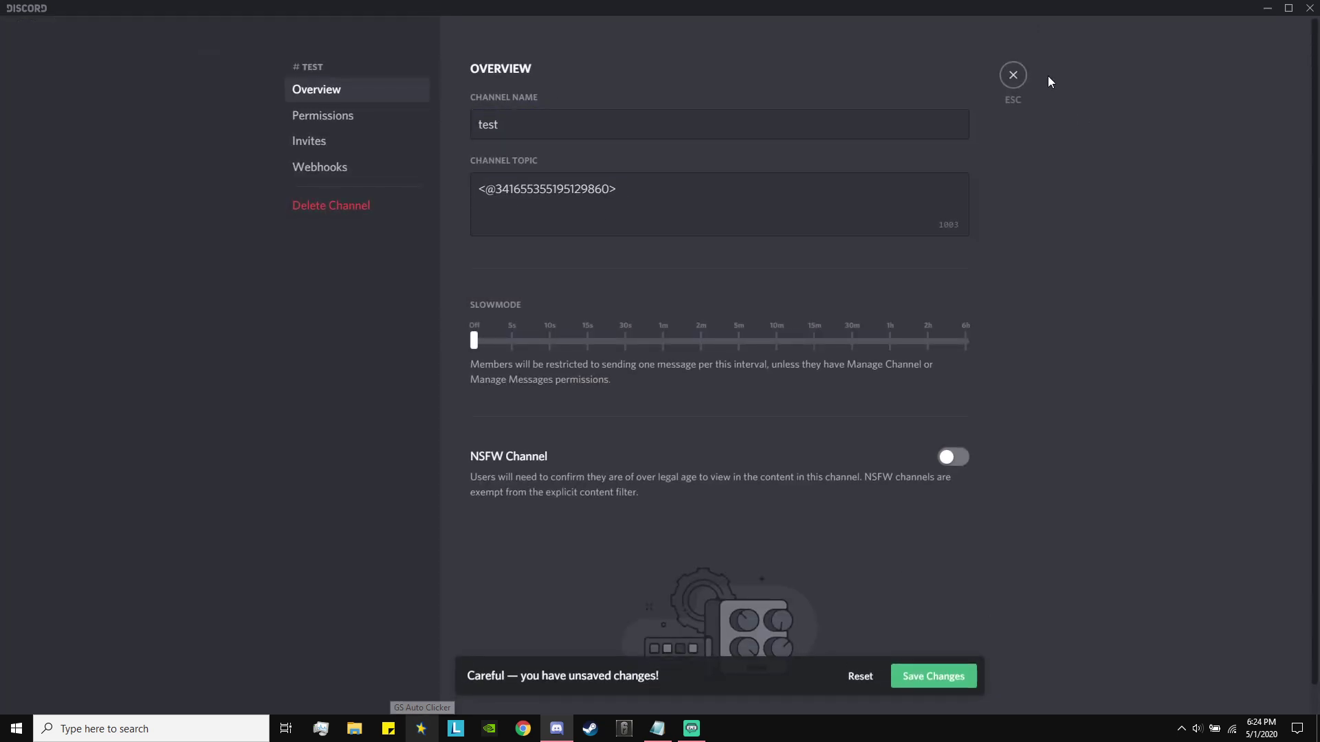
{"action": "left_click", "coordinate": [1011, 74]}
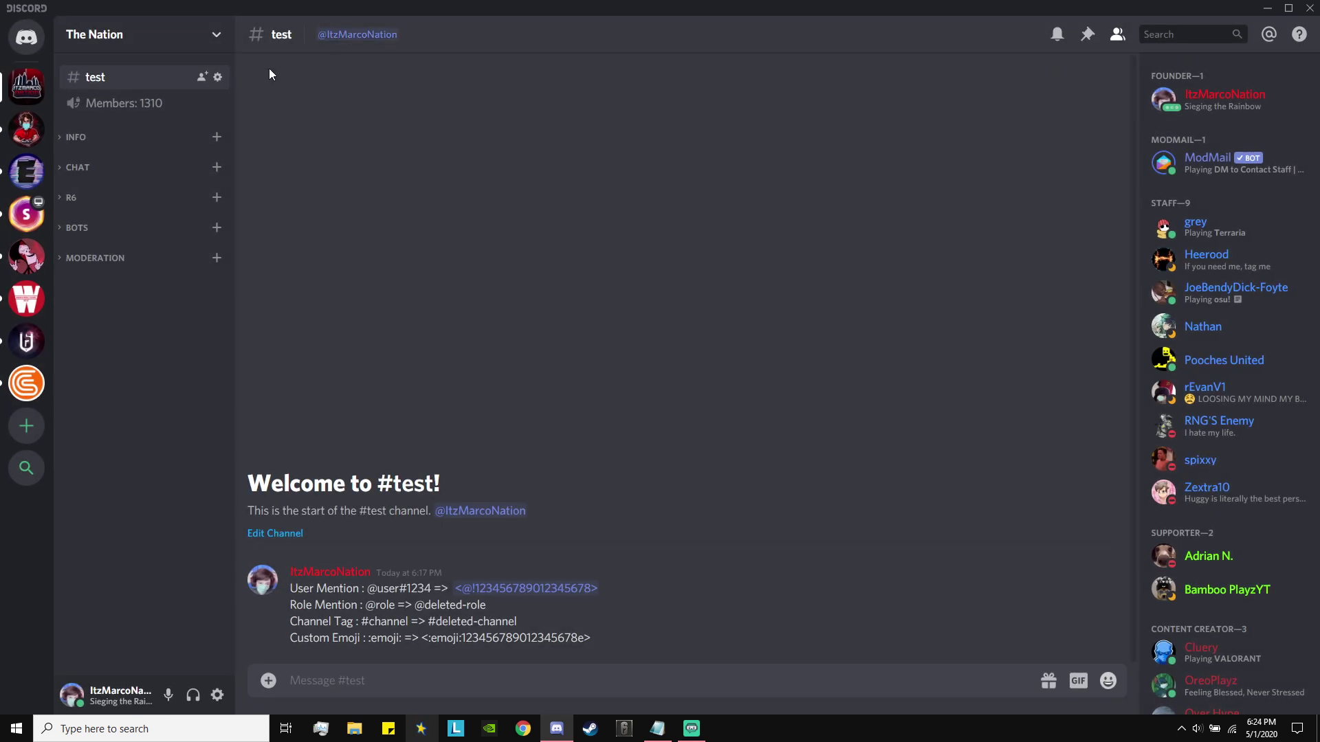
Reopen the #test settings, type and erase test in the topic, and save again.
{"action": "left_click", "coordinate": [218, 76]}
{"action": "left_click", "coordinate": [639, 190]}
{"action": "type", "text": "test"}
{"action": "key", "text": "BackSpace"}
{"action": "key", "text": "BackSpace"}
{"action": "key", "text": "BackSpace"}
{"action": "key", "text": "BackSpace"}
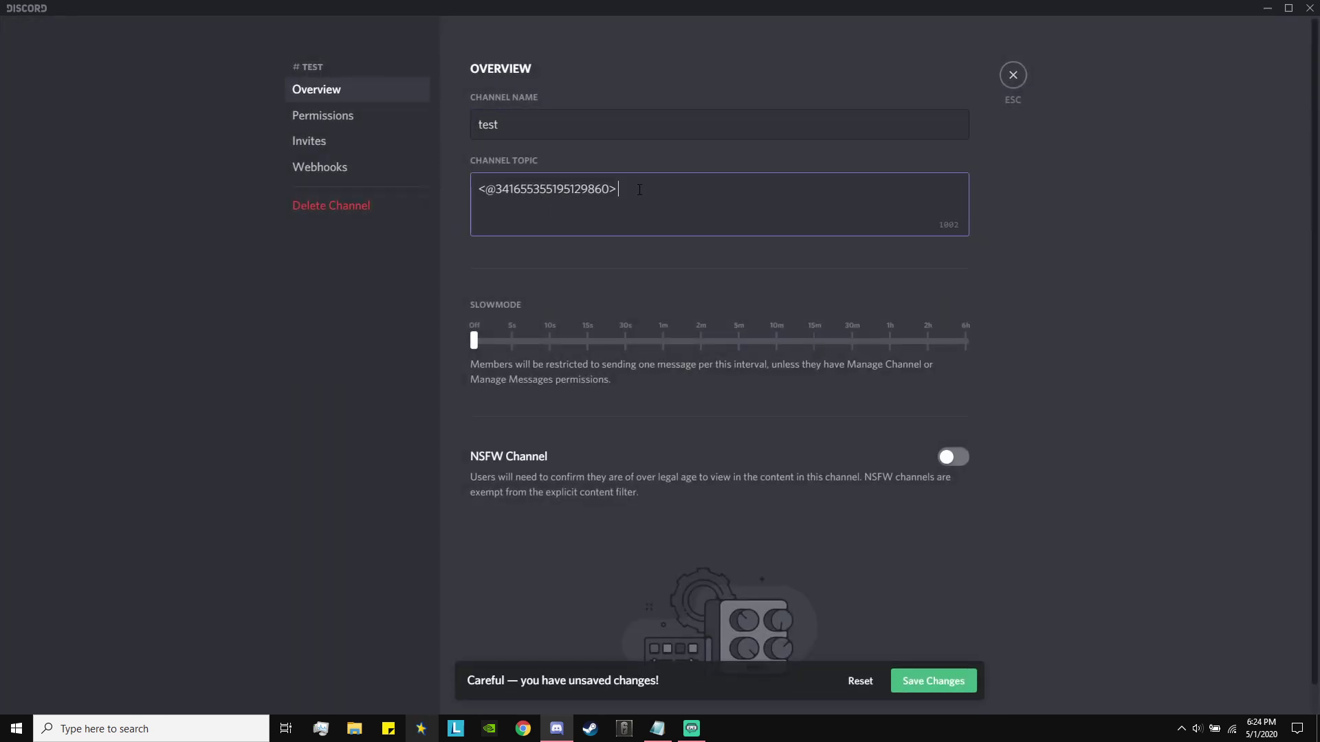
{"action": "left_click", "coordinate": [962, 680]}
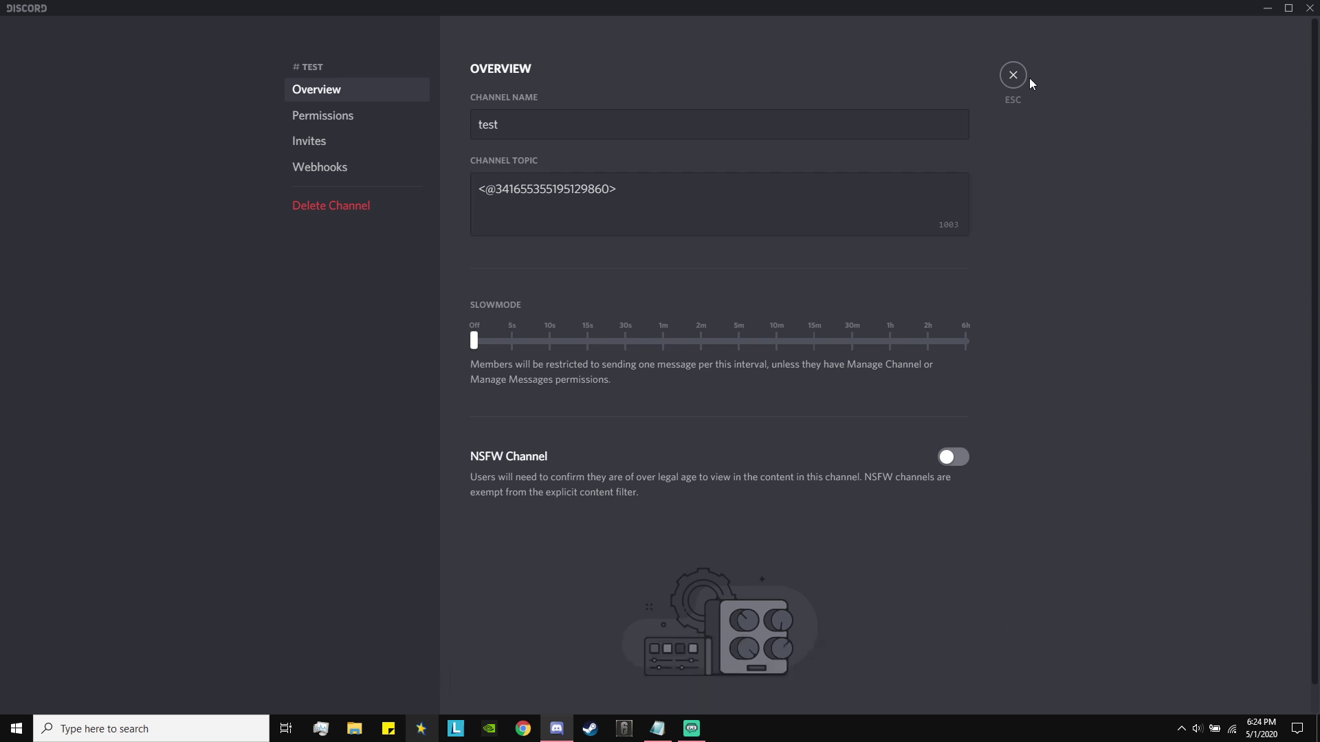
{"action": "left_click", "coordinate": [1009, 75]}
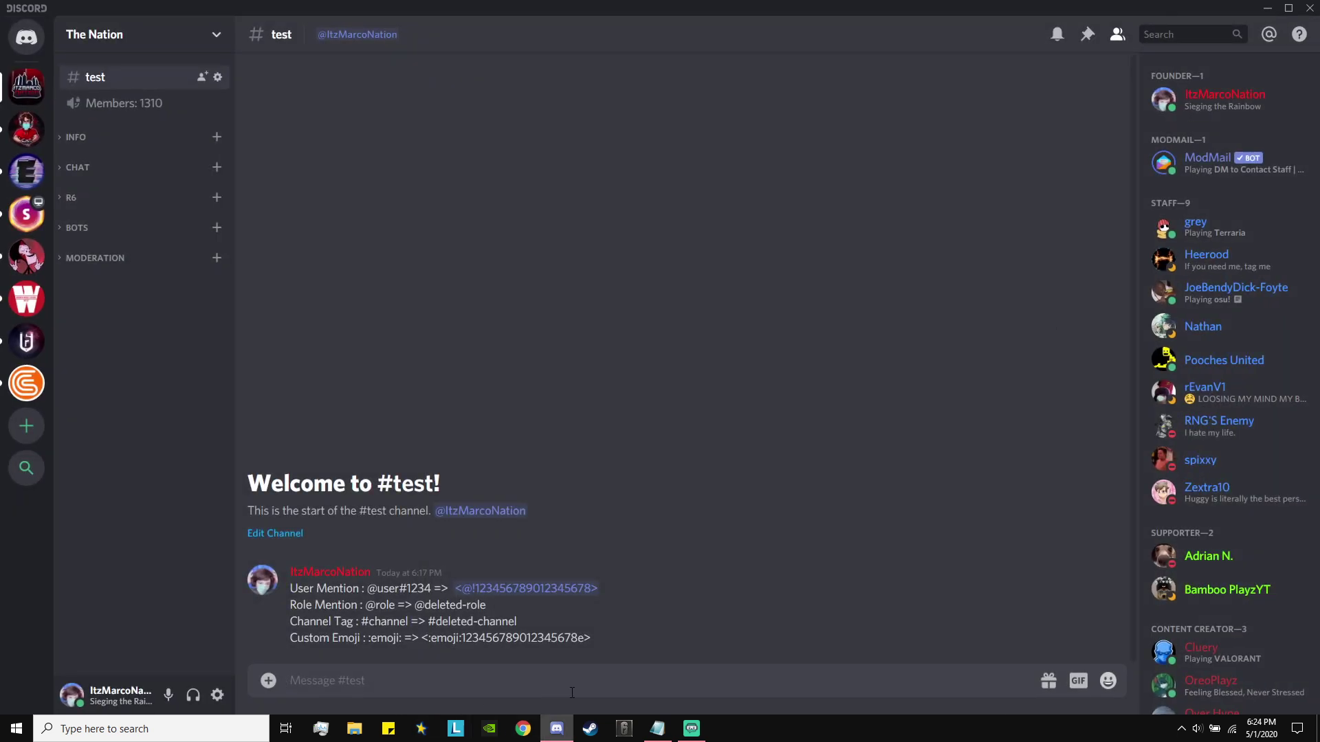
{"action": "type", "text": "\\"}
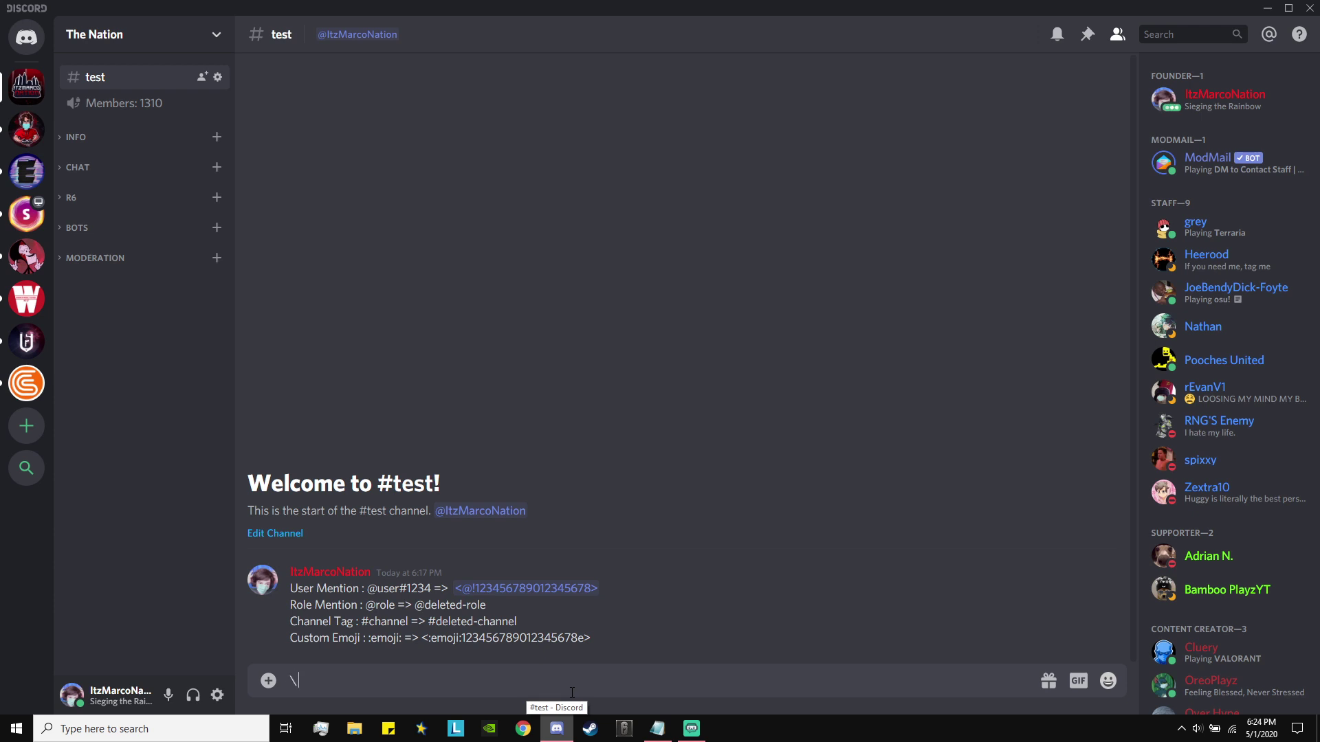
{"action": "type", "text": " @found"}
{"action": "key", "text": "Return"}
{"action": "key", "text": "Return"}
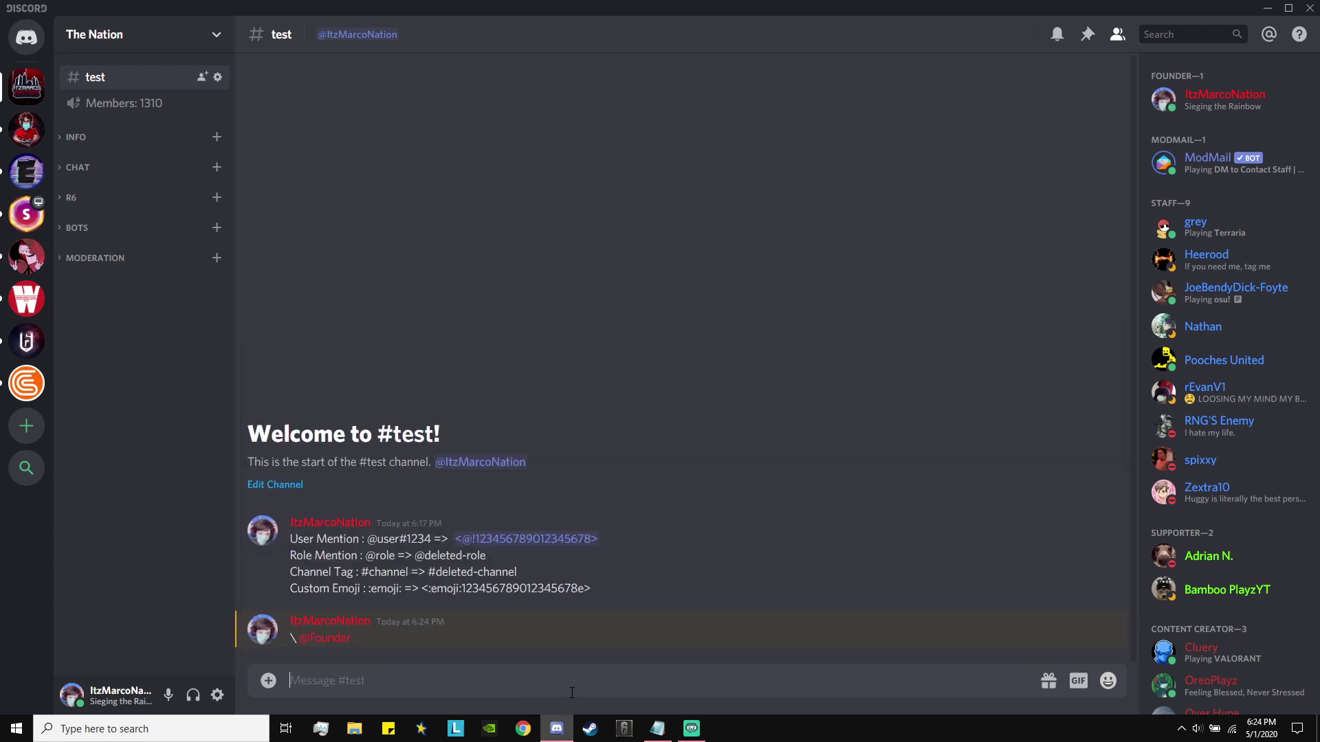
{"action": "left_click", "coordinate": [1104, 611]}
{"action": "left_click", "coordinate": [1018, 662], "text": "shift"}
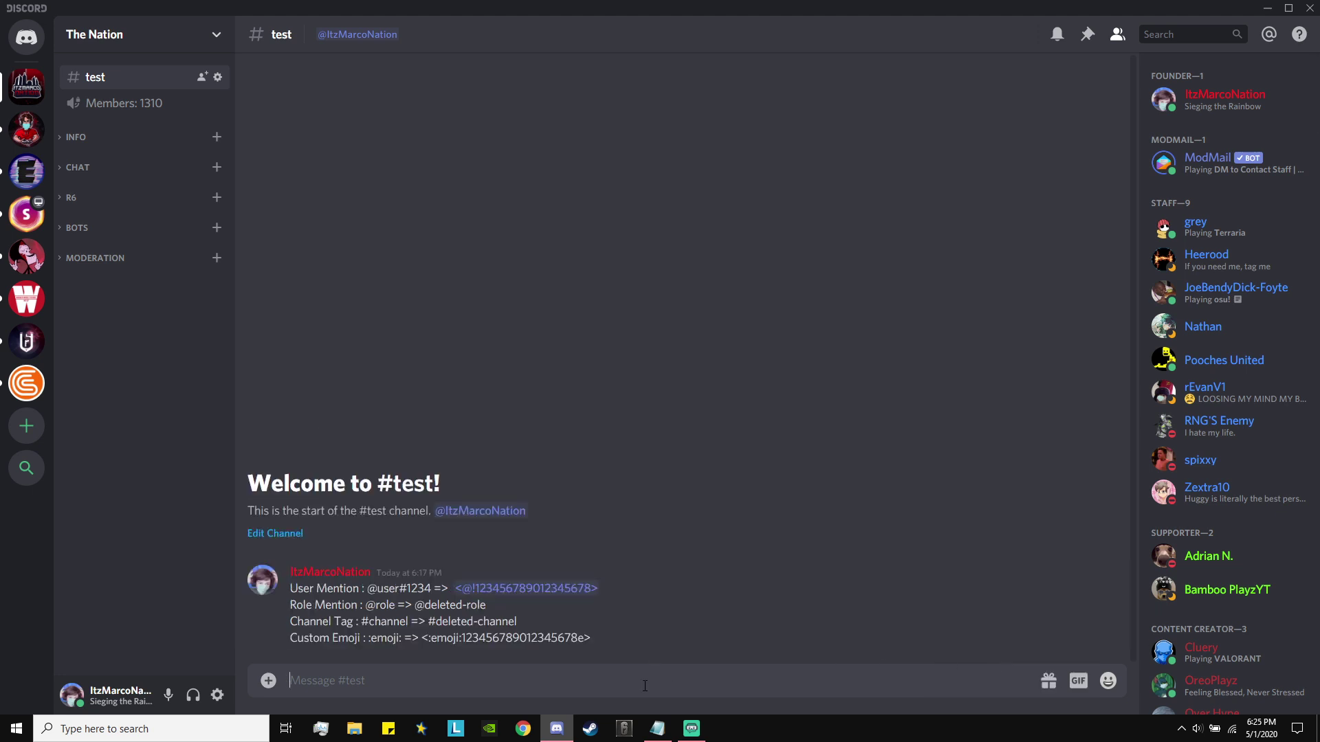
{"action": "type", "text": "\\ @found"}
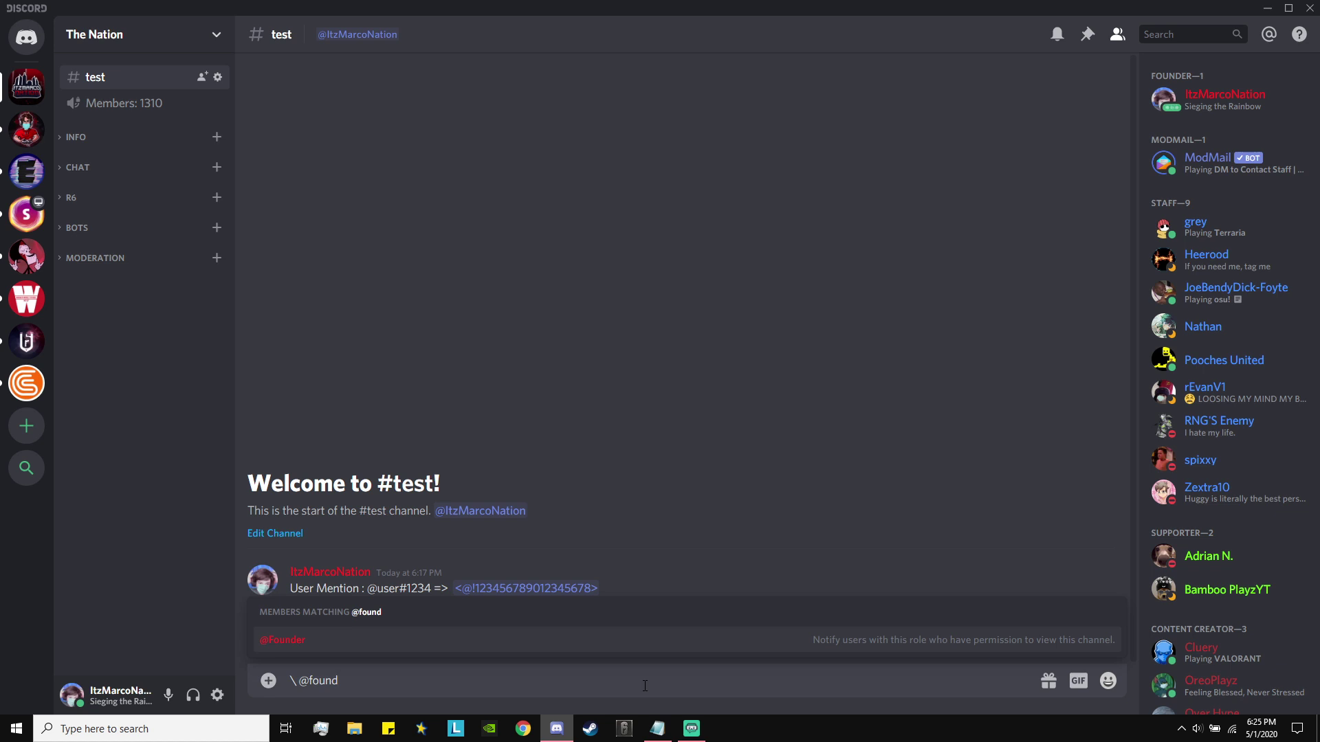
{"action": "key", "text": "Tab"}
{"action": "key", "text": "BackSpace"}
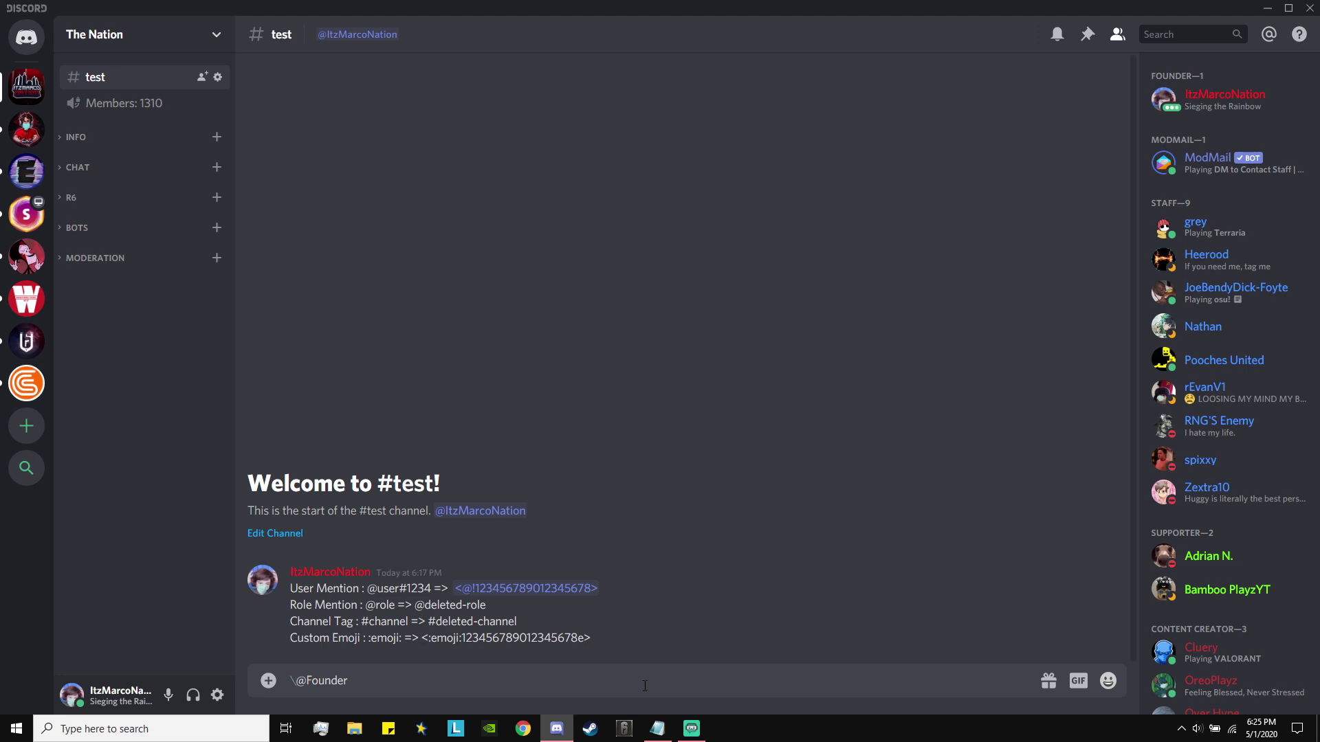
{"action": "key", "text": "ctrl+a"}
{"action": "key", "text": "ctrl+v"}
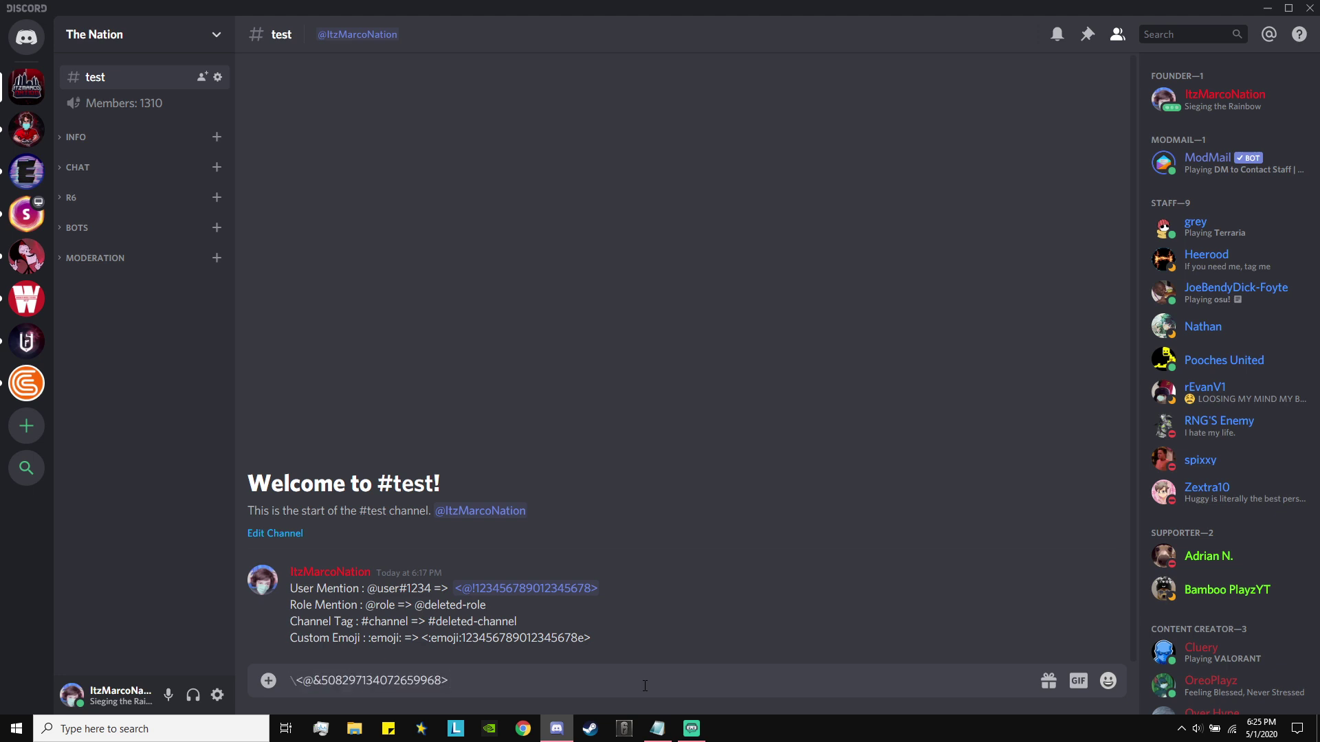
{"action": "key", "text": "ctrl+a"}
{"action": "key", "text": "ctrl+x"}
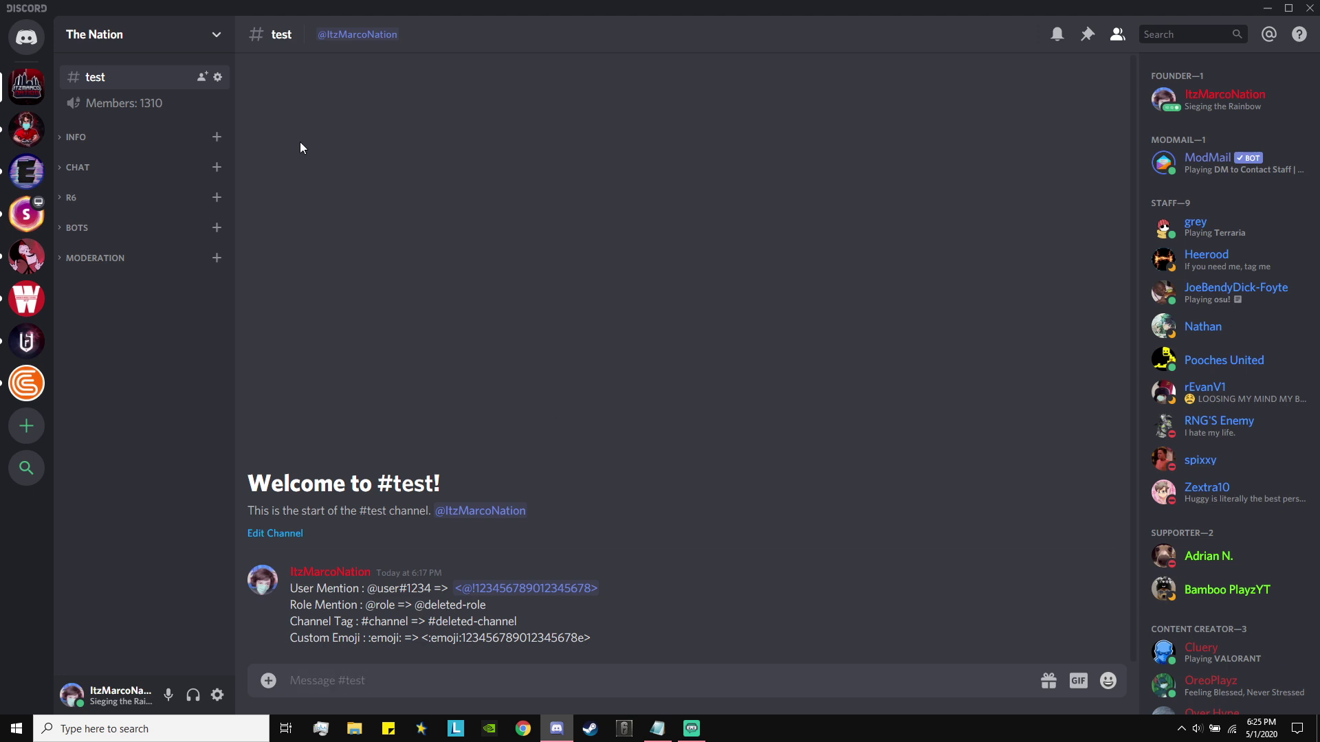
Paste the Founder role code after the user mention in the #test topic, drop its backslash, and save.
{"action": "left_click", "coordinate": [218, 77]}
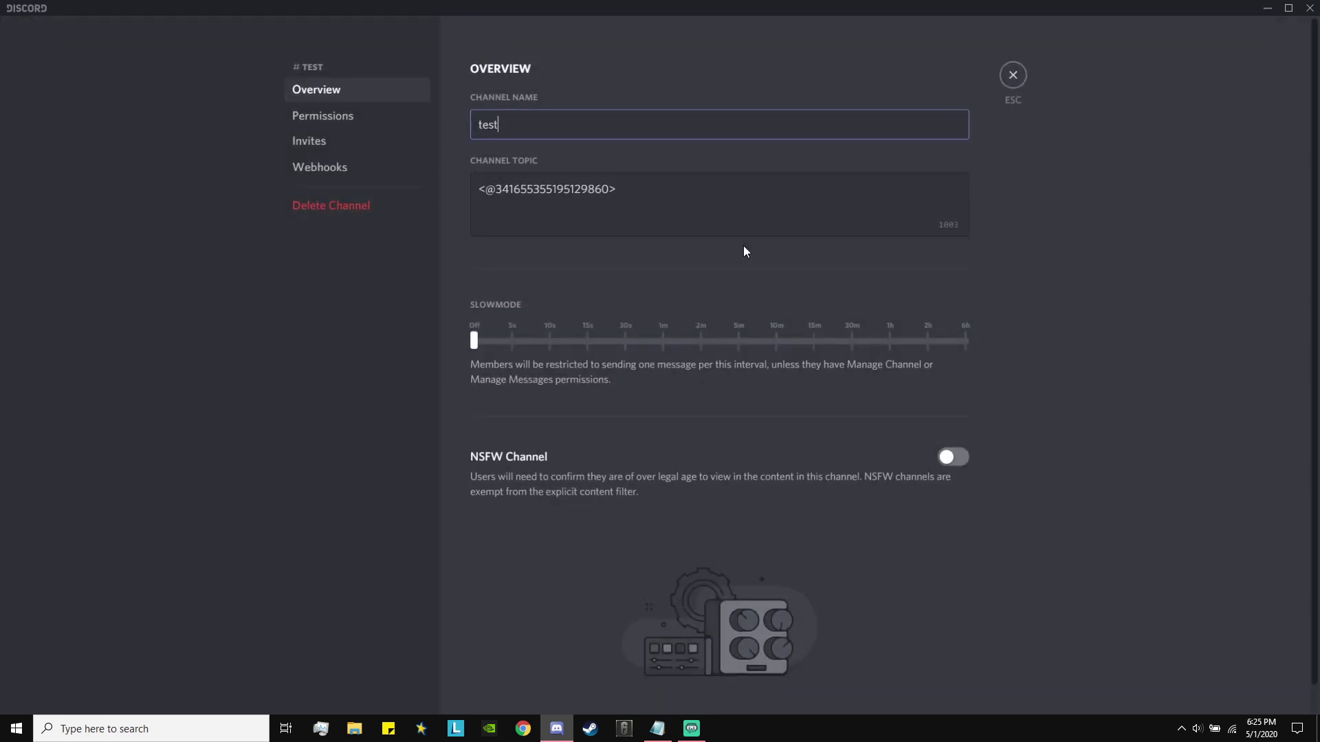
{"action": "left_click", "coordinate": [638, 197]}
{"action": "key", "text": "ctrl+v"}
{"action": "left_click", "coordinate": [625, 190]}
{"action": "key", "text": "BackSpace"}
{"action": "left_click", "coordinate": [932, 679]}
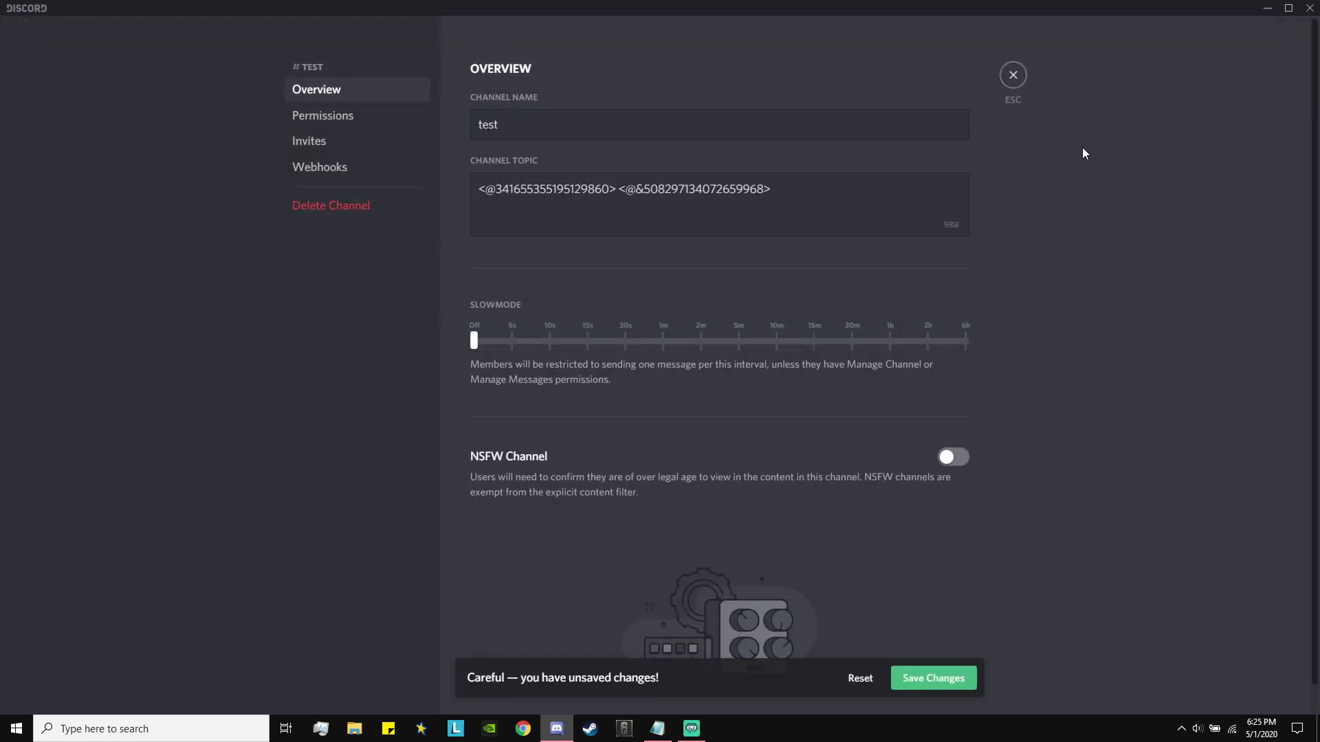
{"action": "left_click", "coordinate": [1010, 79]}
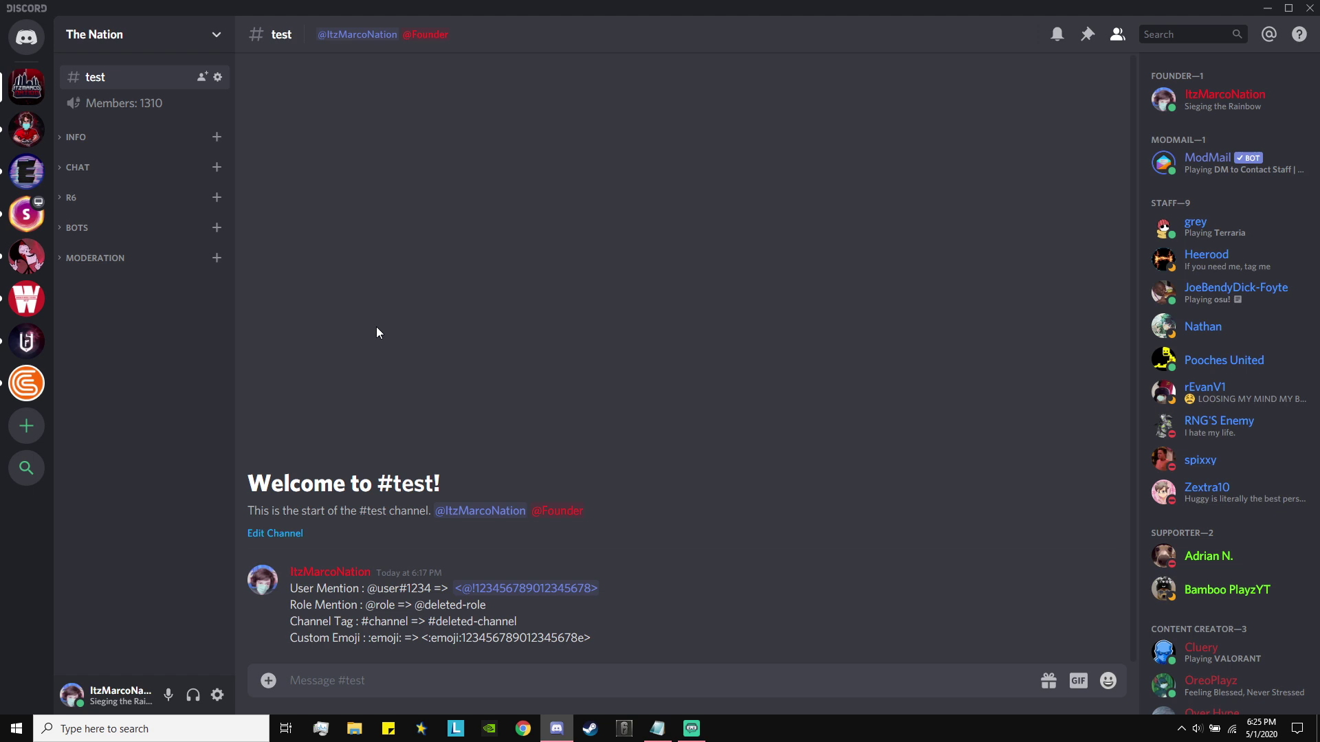
Insert an escaped #welcome channel mention in the message box, then delete it.
{"action": "type", "text": "\\#"}
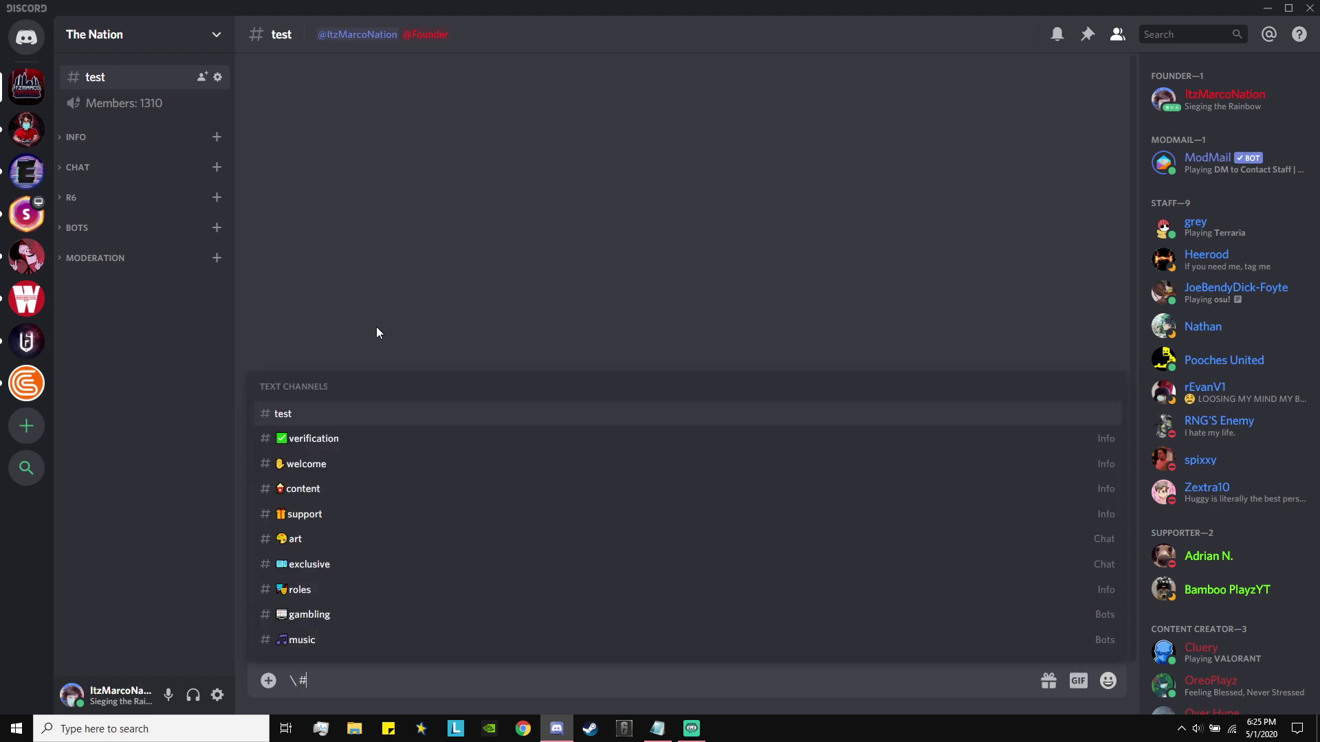
{"action": "key", "text": "Down"}
{"action": "key", "text": "Down"}
{"action": "key", "text": "Return"}
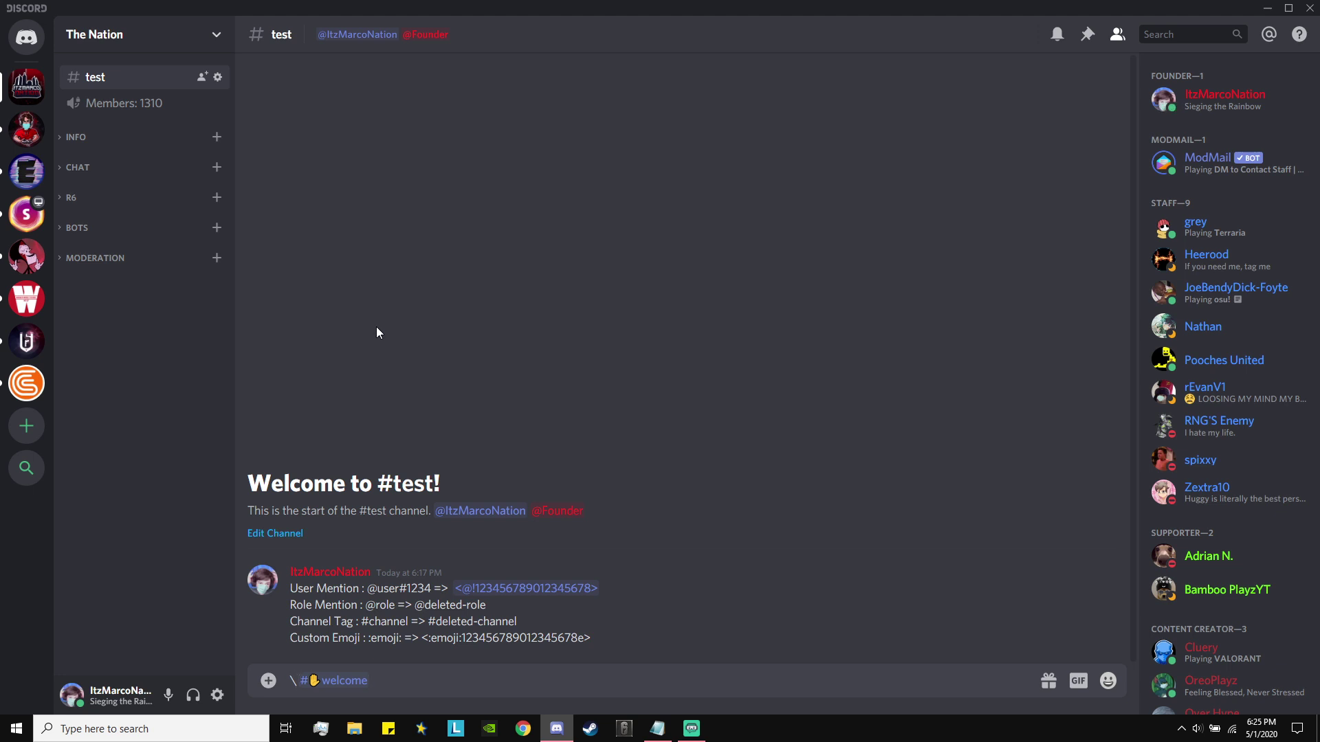
{"action": "key", "text": "BackSpace"}
{"action": "key", "text": "ctrl+a"}
{"action": "key", "text": "Right"}
{"action": "key", "text": "ctrl+a"}
{"action": "key", "text": "BackSpace"}
Send an escaped #welcome message and edit it to remove the space and final e.
{"action": "type", "text": "\\#"}
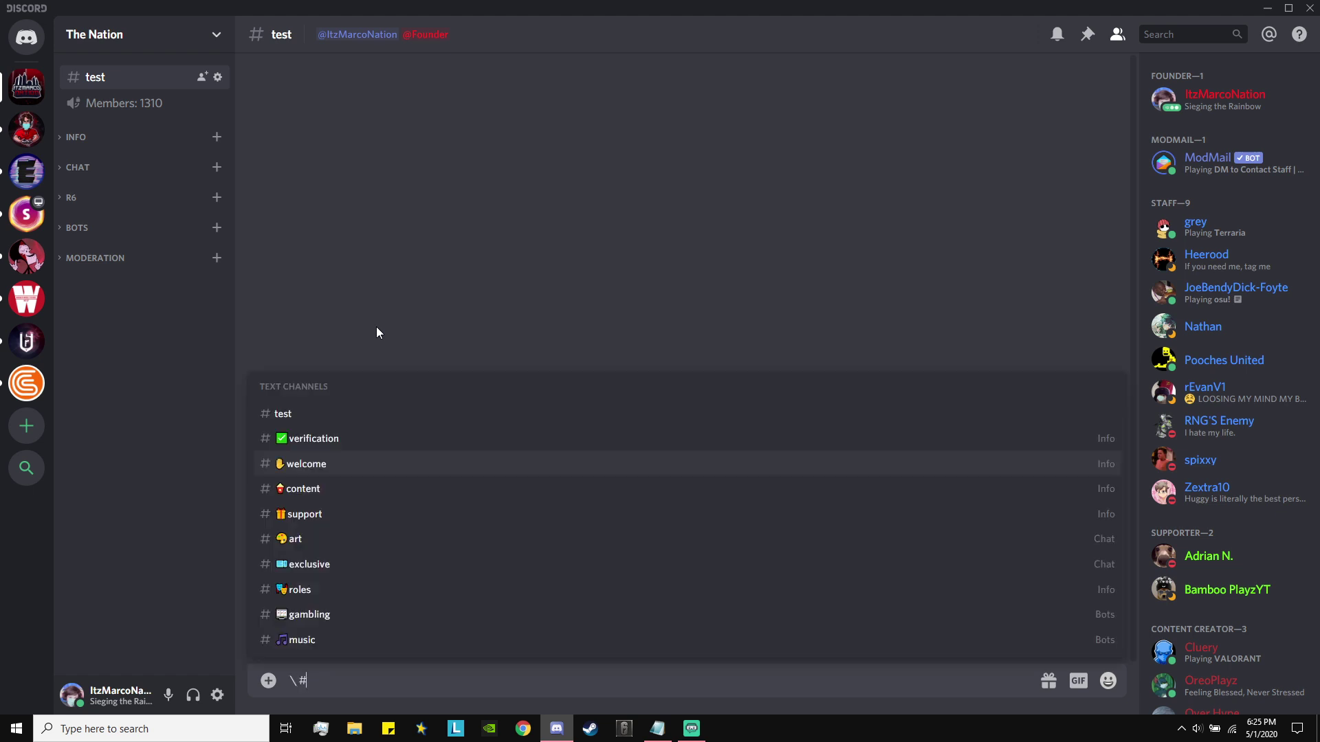
{"action": "type", "text": "welcome"}
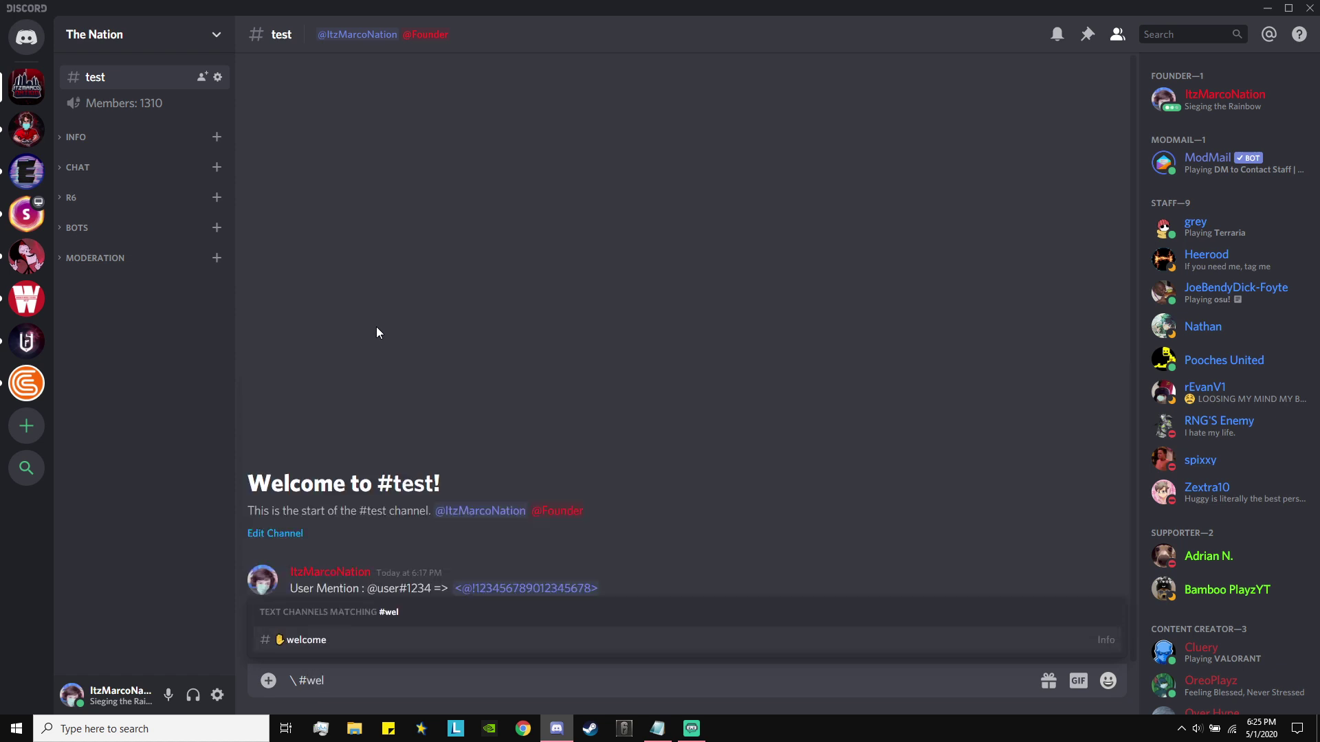
{"action": "key", "text": "Return"}
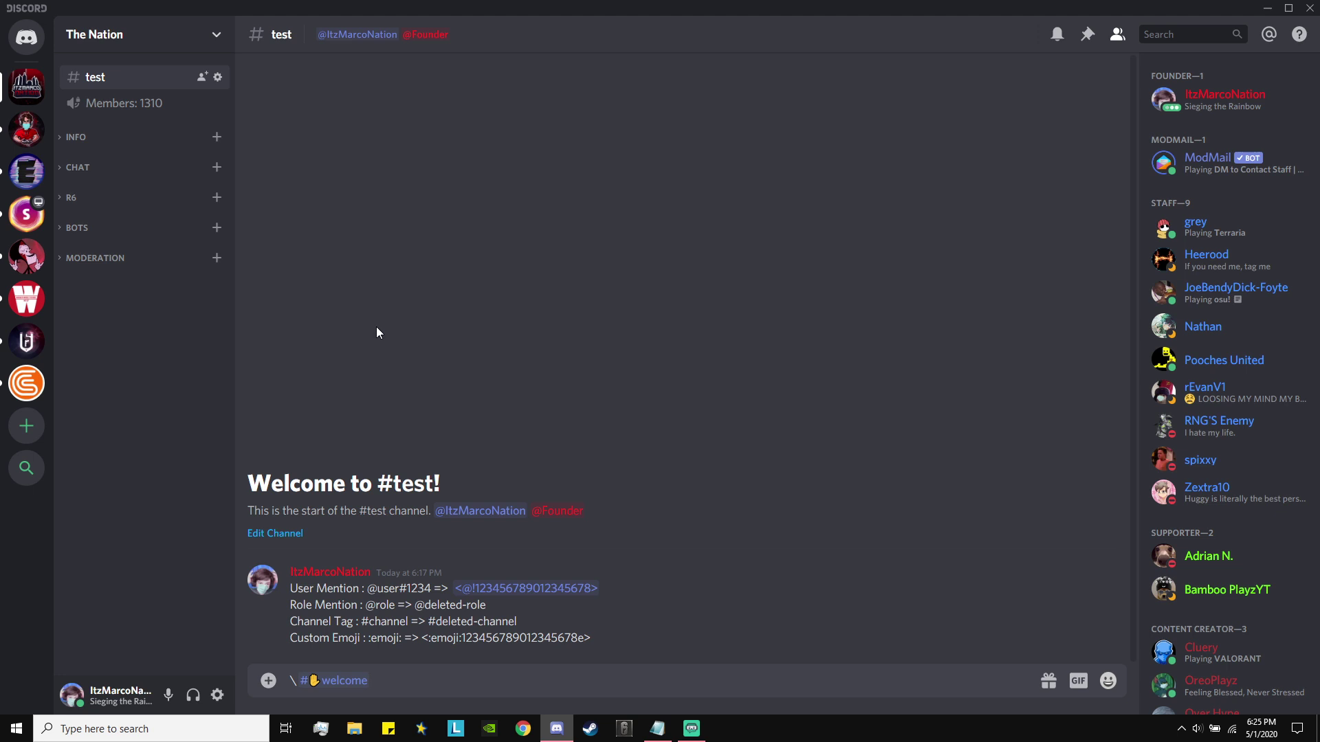
{"action": "key", "text": "Return"}
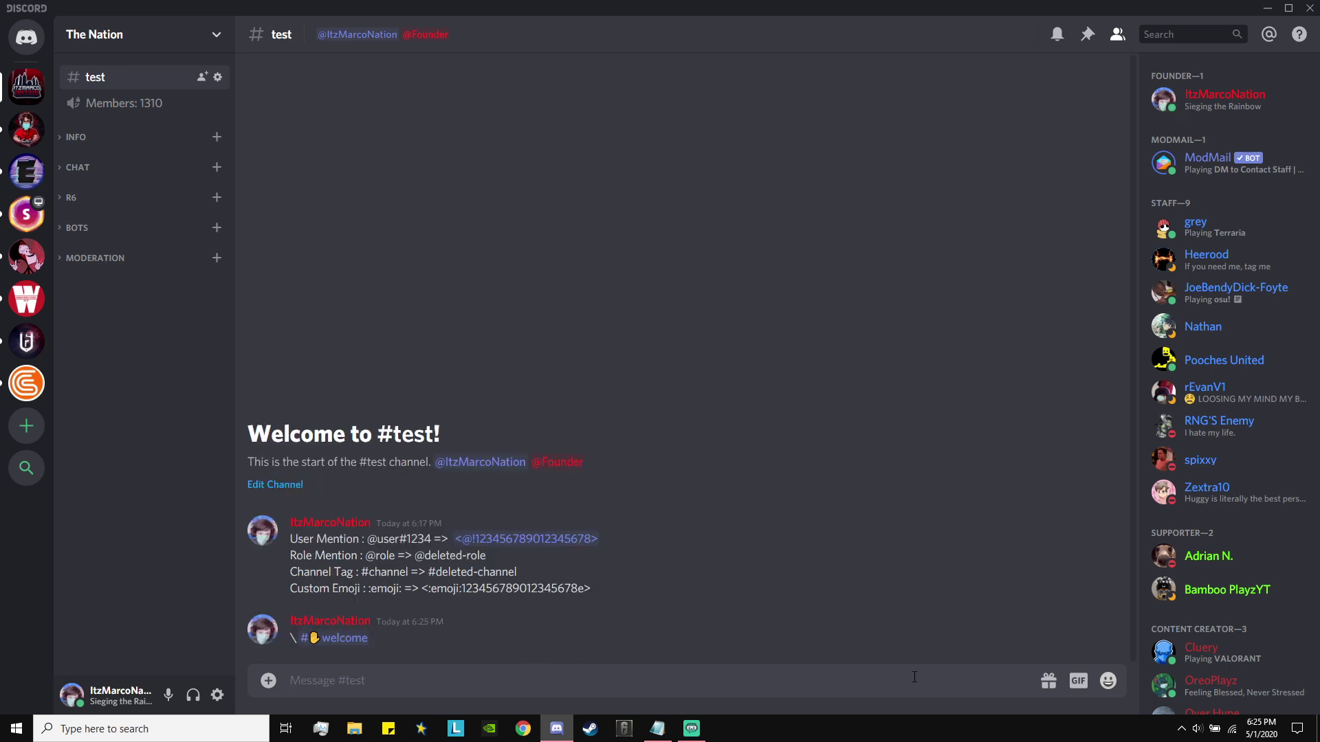
{"action": "left_click", "coordinate": [1081, 611]}
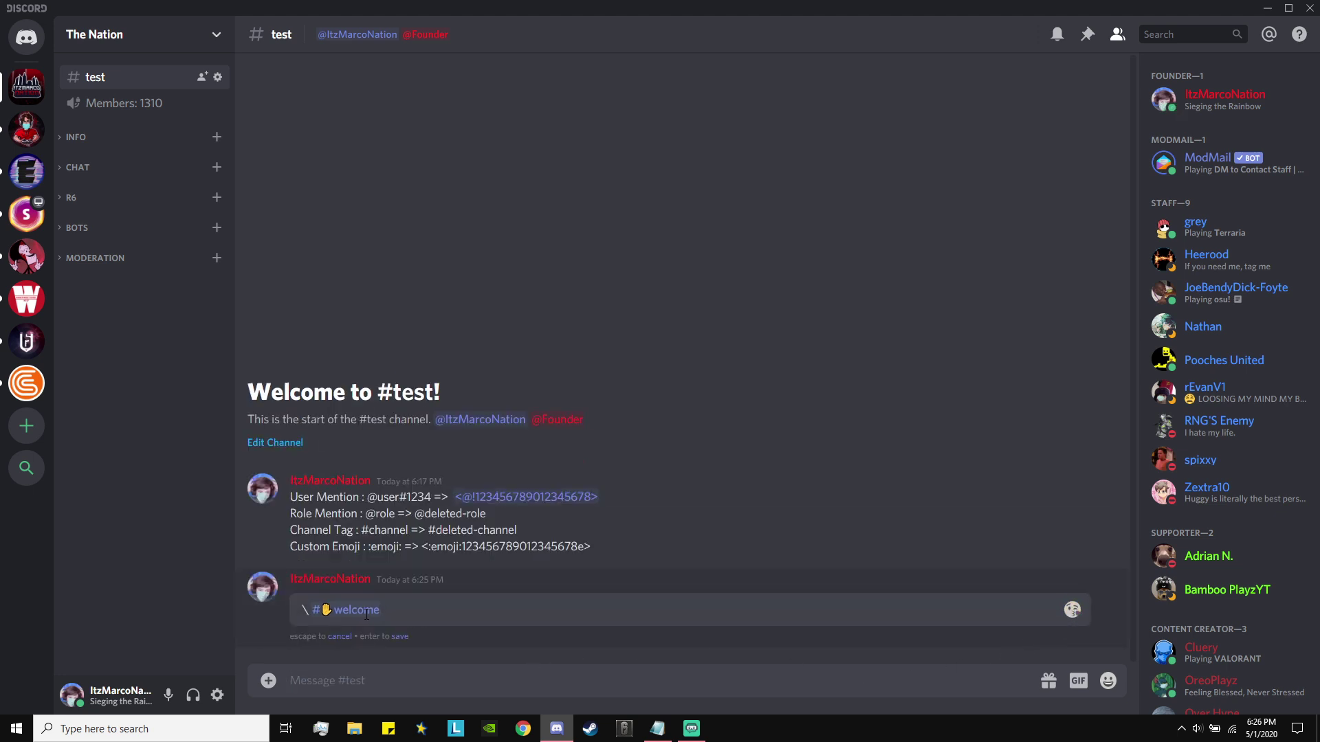
{"action": "key", "text": "ctrl+a"}
{"action": "left_click", "coordinate": [412, 613]}
{"action": "key", "text": "BackSpace"}
{"action": "key", "text": "Left"}
{"action": "key", "text": "ctrl+a"}
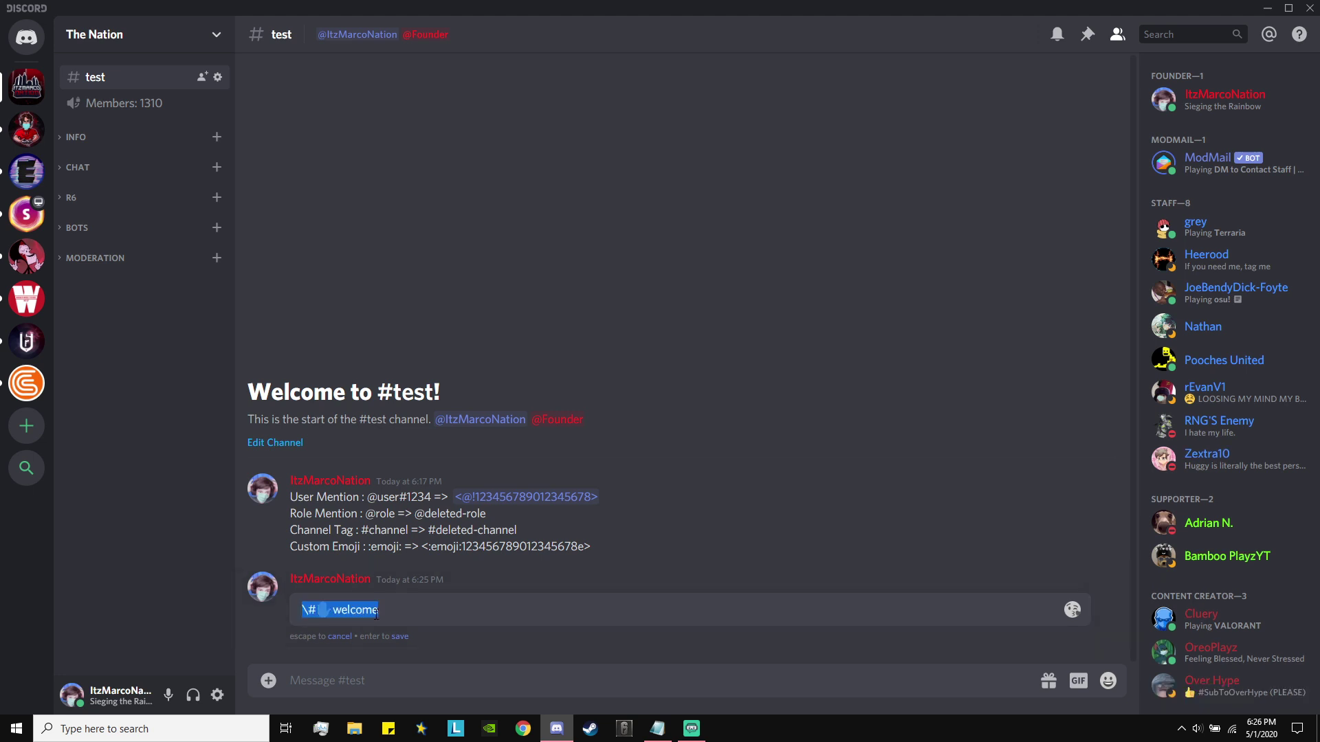
{"action": "key", "text": "Right"}
{"action": "key", "text": "BackSpace"}
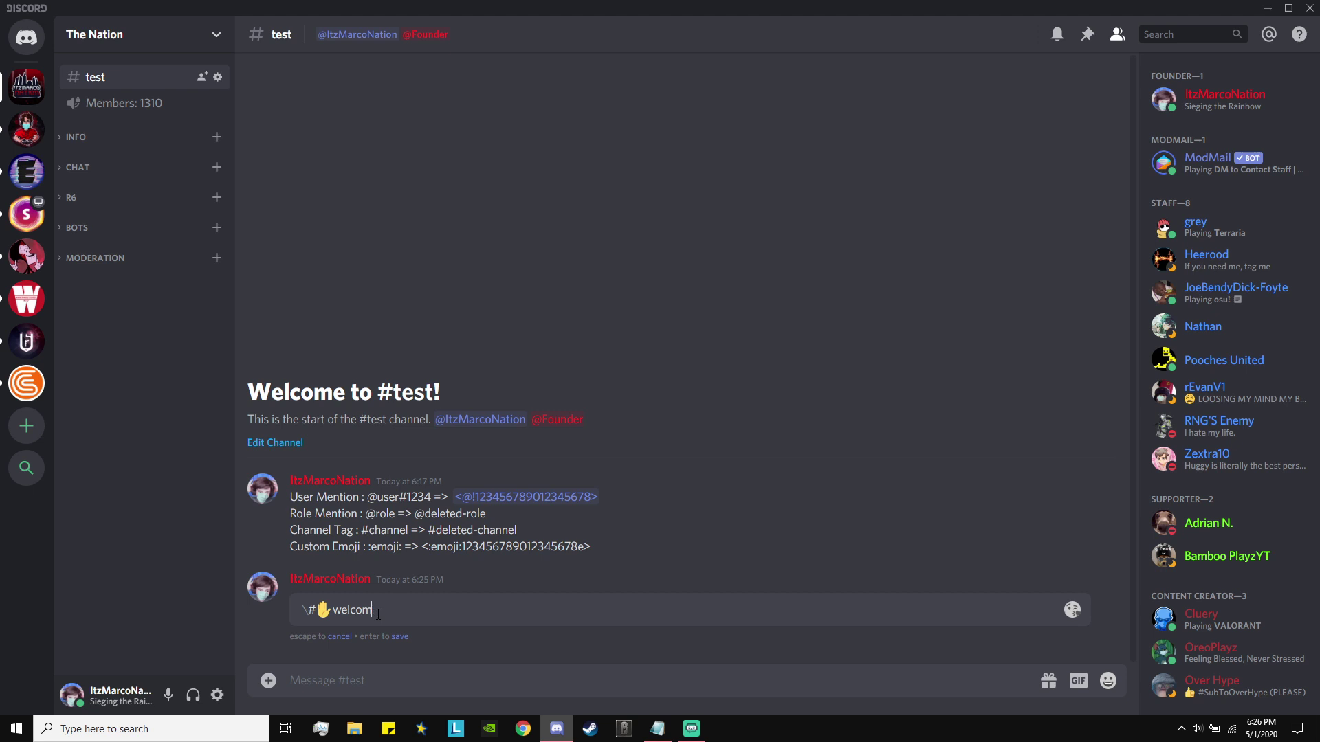
{"action": "key", "text": "Return"}
Delete that message, repost '\ #welcome' and edit out the space to show the raw channel ID.
{"action": "left_click", "coordinate": [1108, 611]}
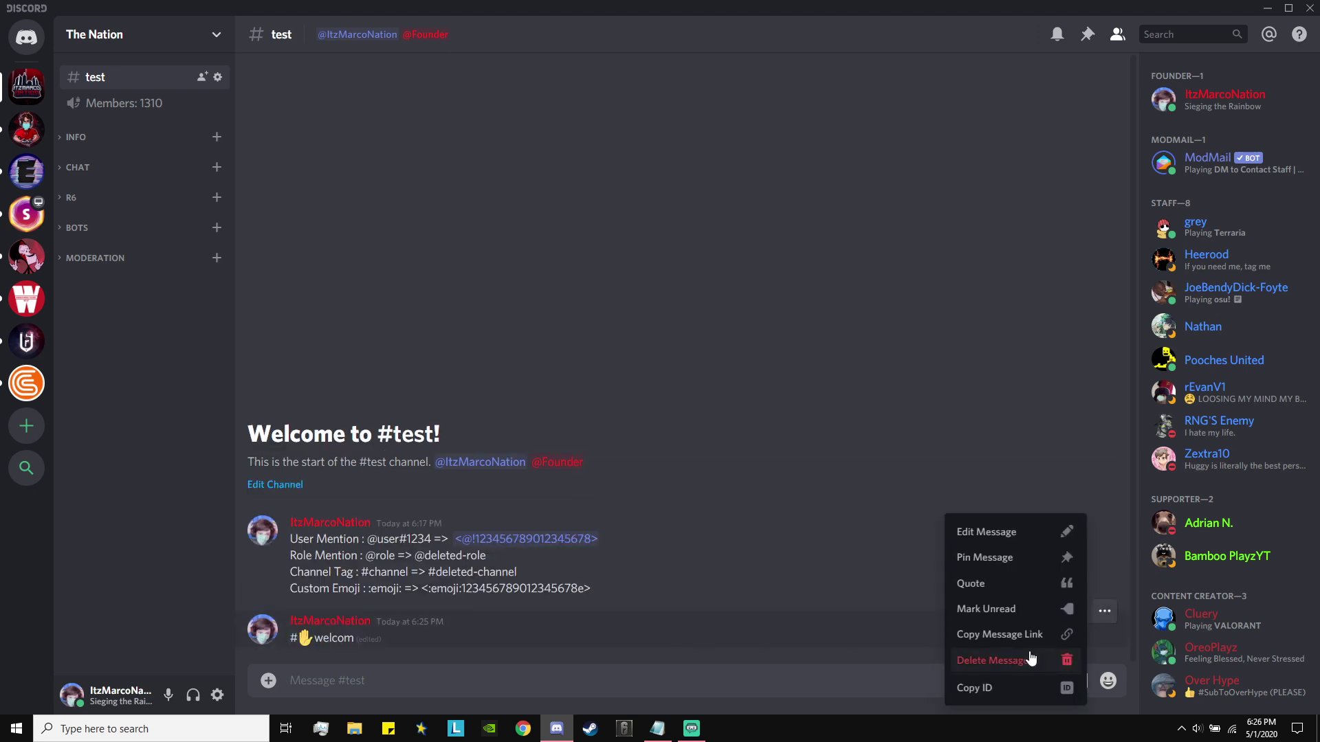
{"action": "left_click", "coordinate": [1029, 659], "text": "shift"}
{"action": "type", "text": "\\"}
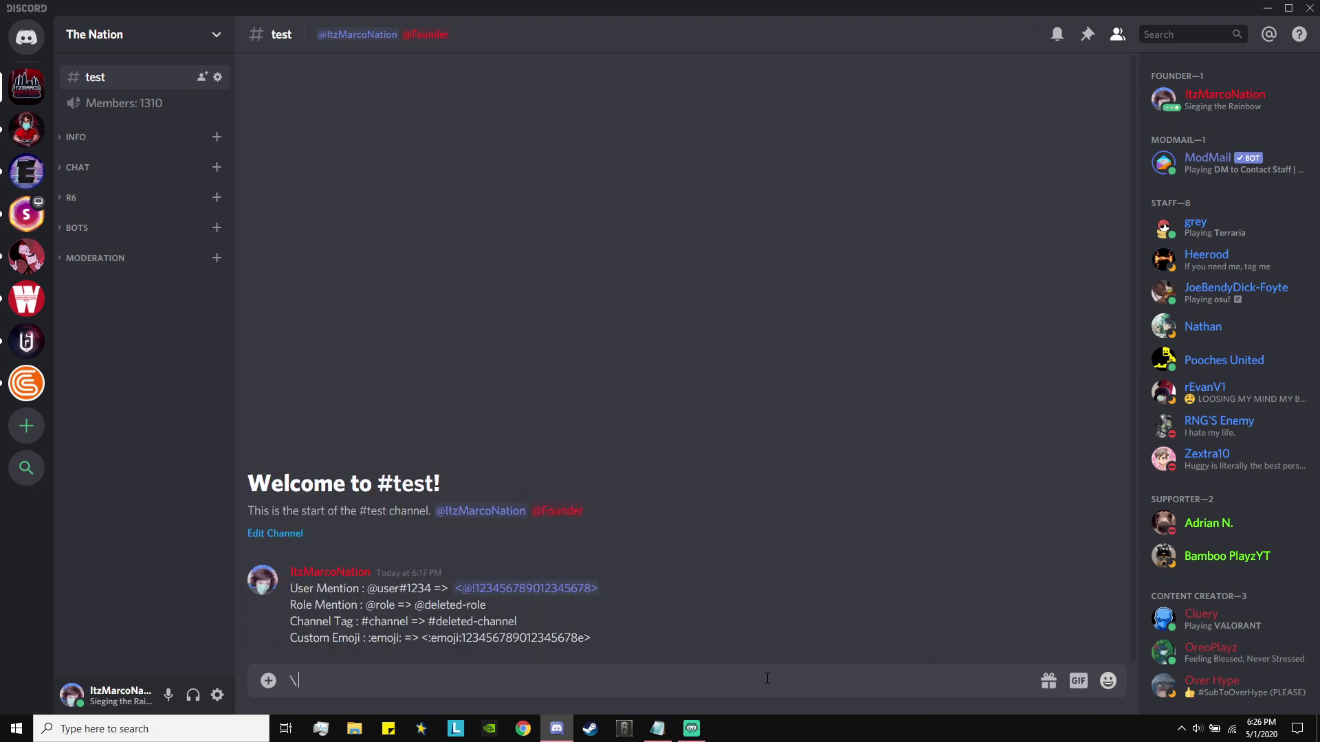
{"action": "type", "text": " #👋welco"}
{"action": "key", "text": "Return"}
{"action": "key", "text": "Return"}
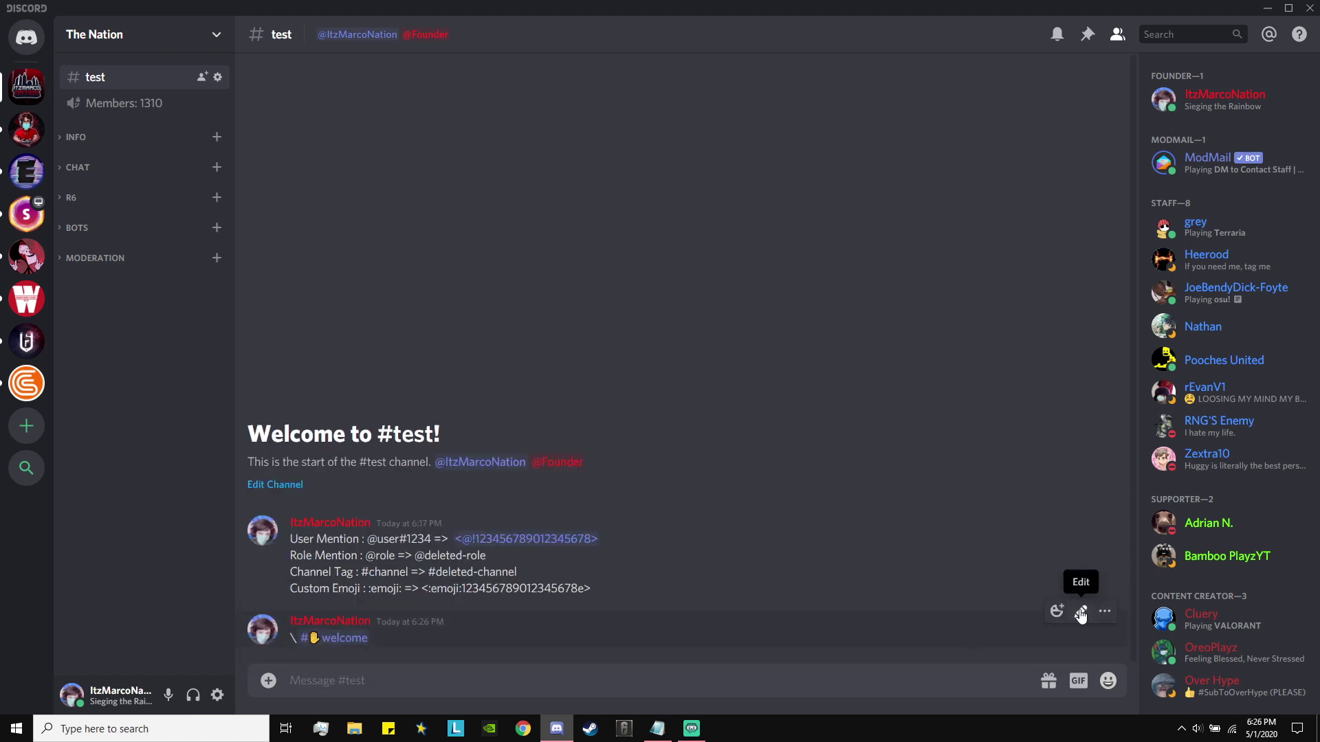
{"action": "left_click", "coordinate": [1077, 610]}
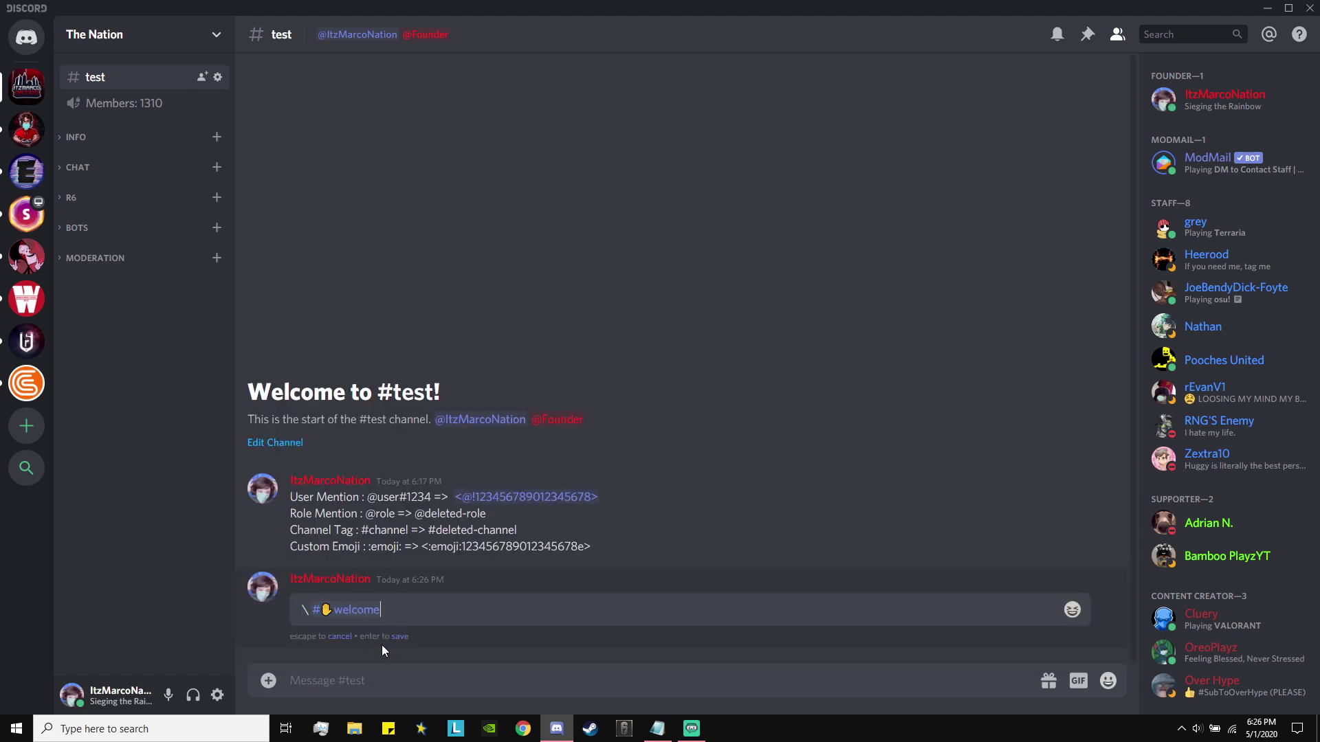
{"action": "key", "text": "Left"}
{"action": "key", "text": "BackSpace"}
{"action": "key", "text": "Return"}
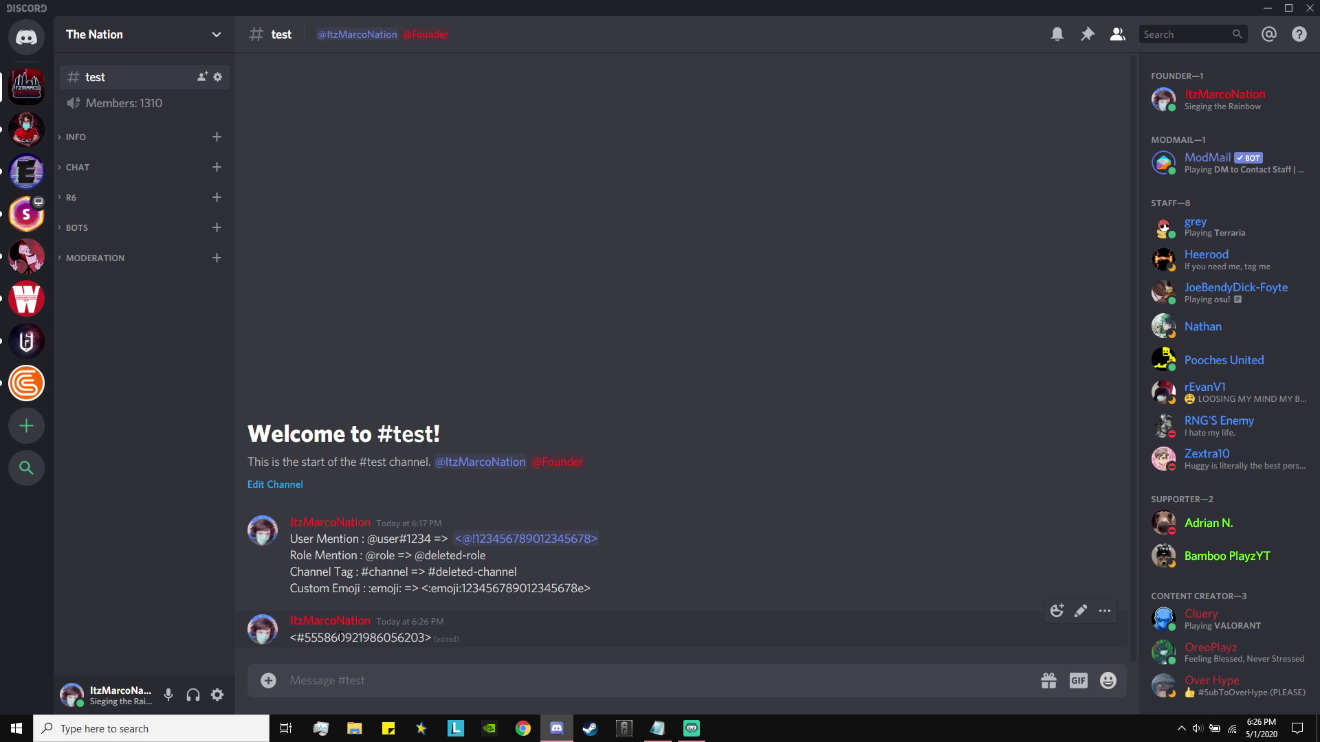
{"action": "type", "text": "\\ #"}
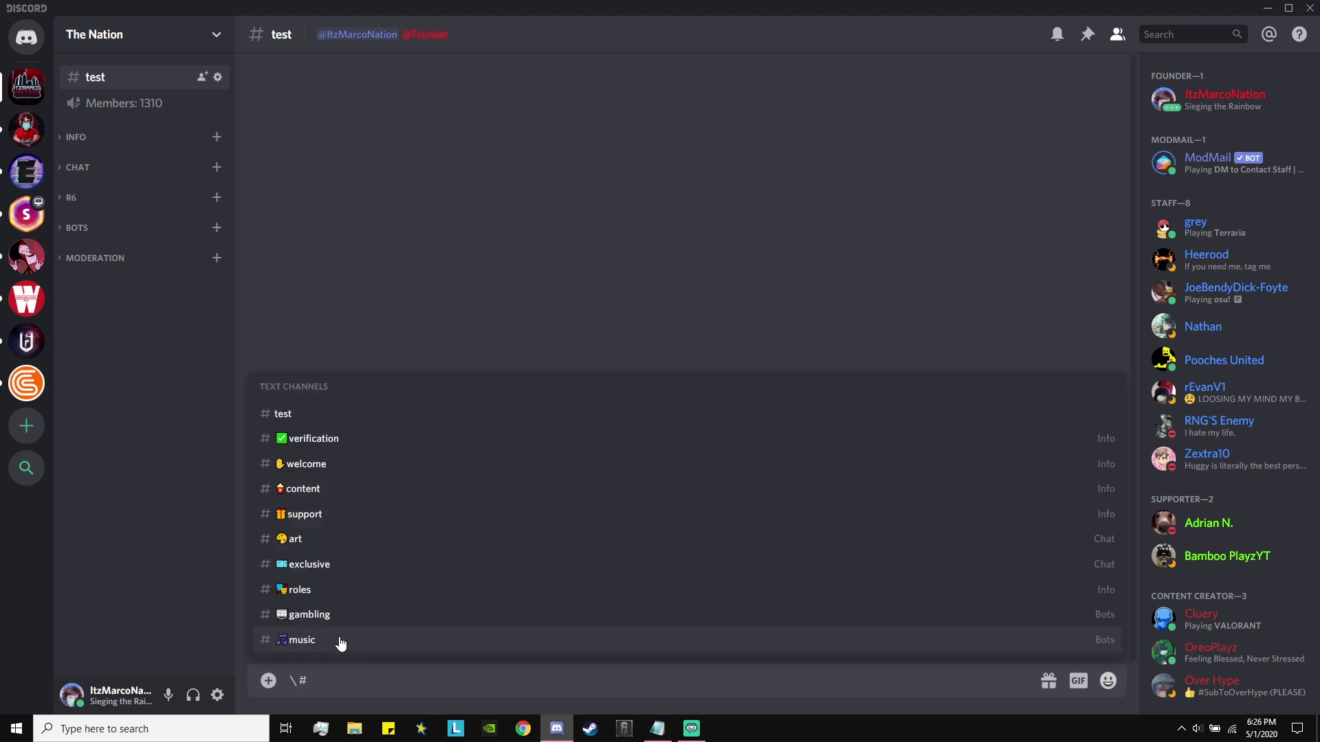
{"action": "type", "text": "👋we"}
{"action": "key", "text": "Return"}
{"action": "key", "text": "Return"}
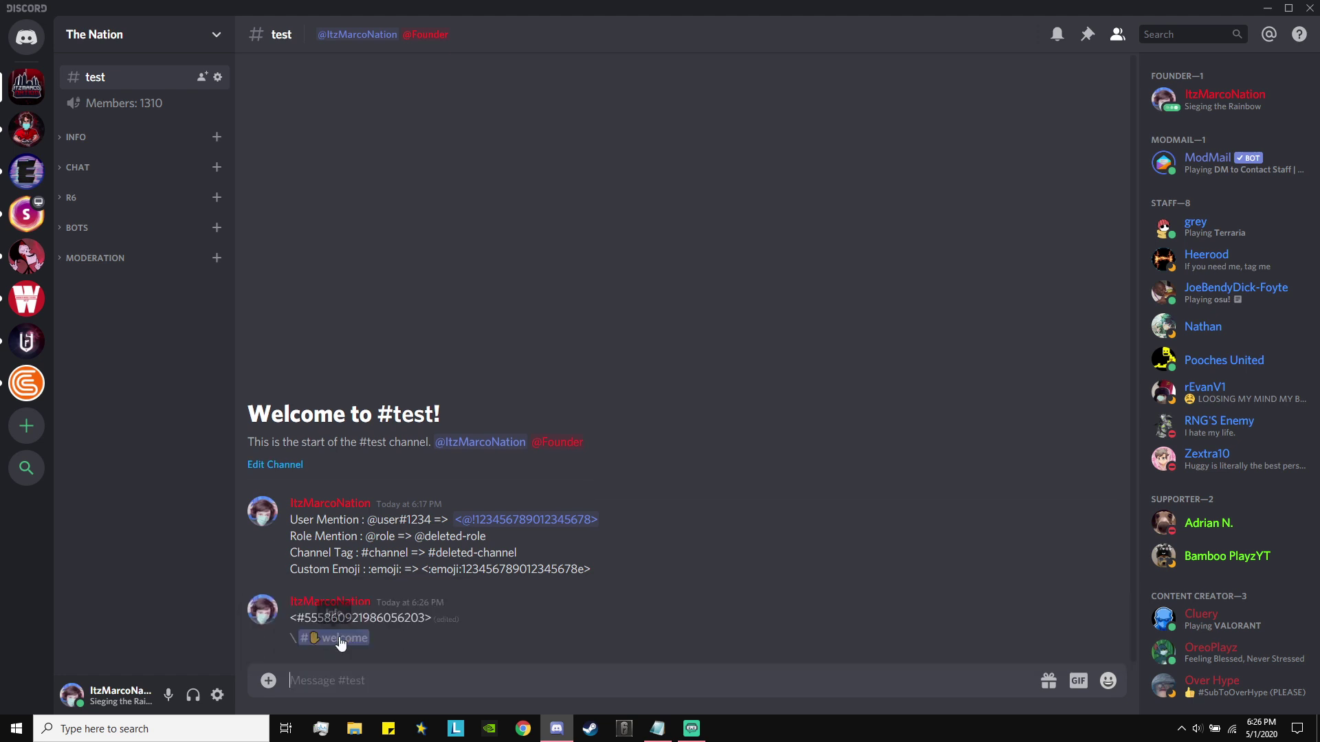
{"action": "left_click", "coordinate": [1077, 620]}
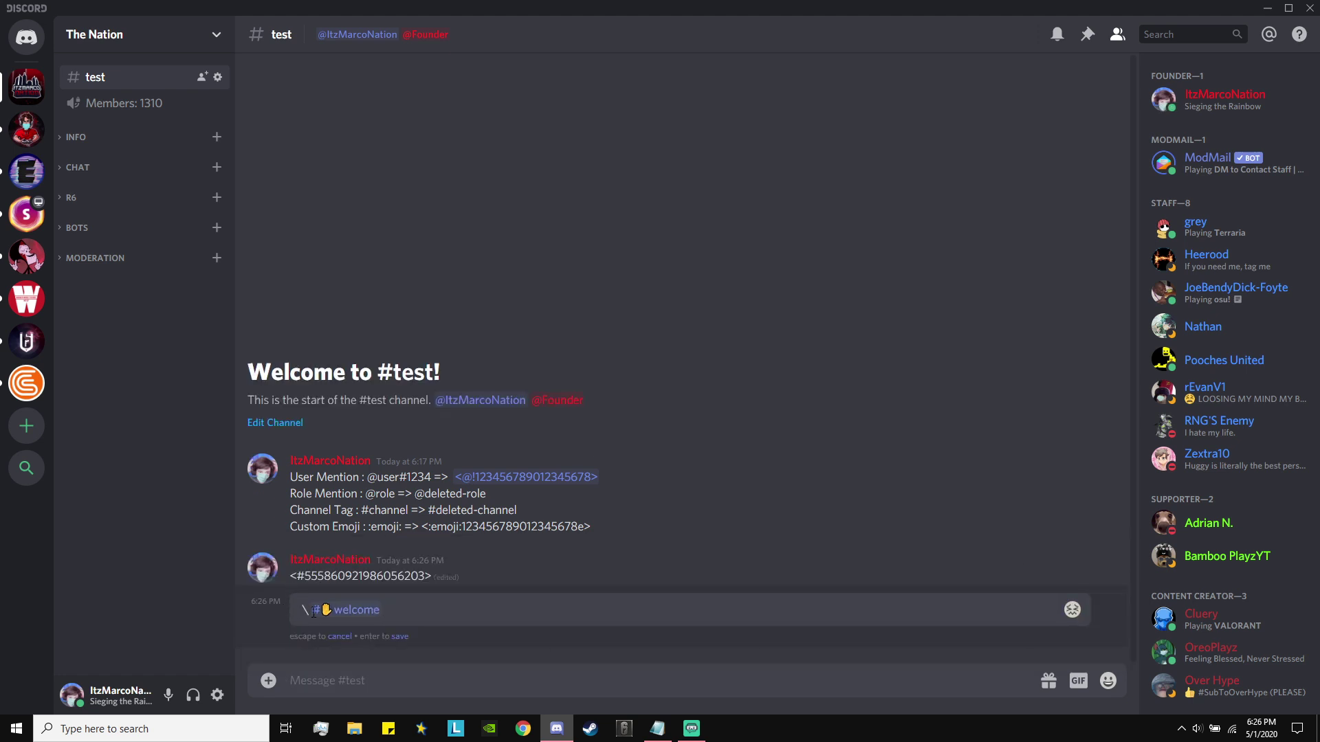
{"action": "key", "text": "Return"}
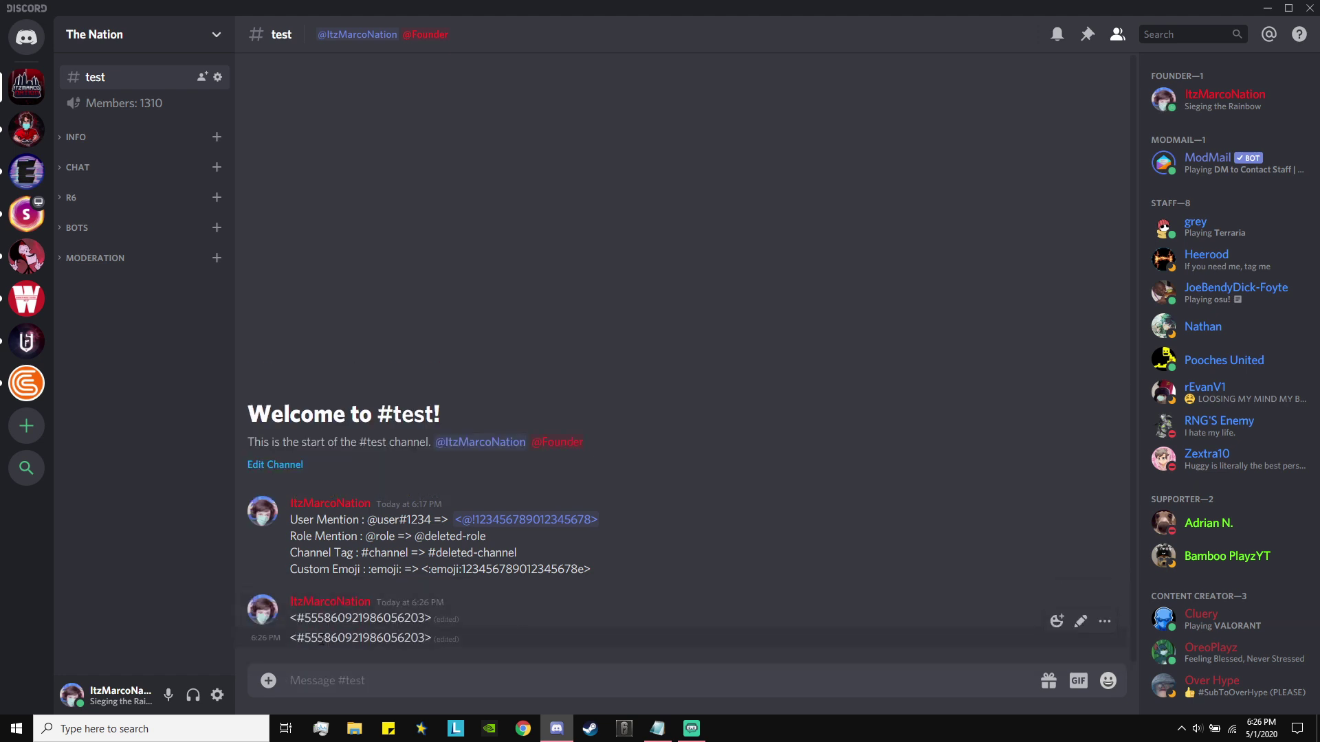
{"action": "left_click_drag", "start_coordinate": [291, 636], "coordinate": [432, 636]}
{"action": "key", "text": "ctrl+c"}
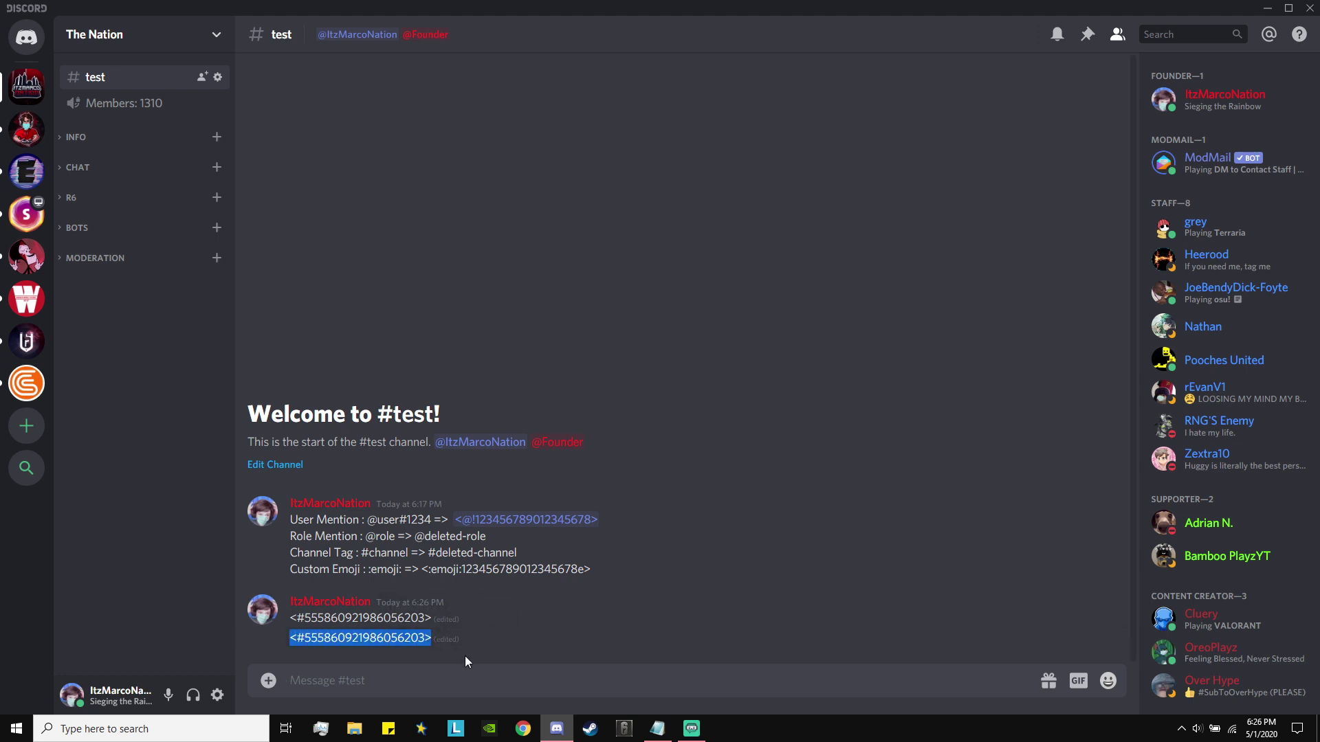
{"action": "left_click", "coordinate": [399, 673]}
Send !clear 2 to delete the two test messages.
{"action": "type", "text": "!clear"}
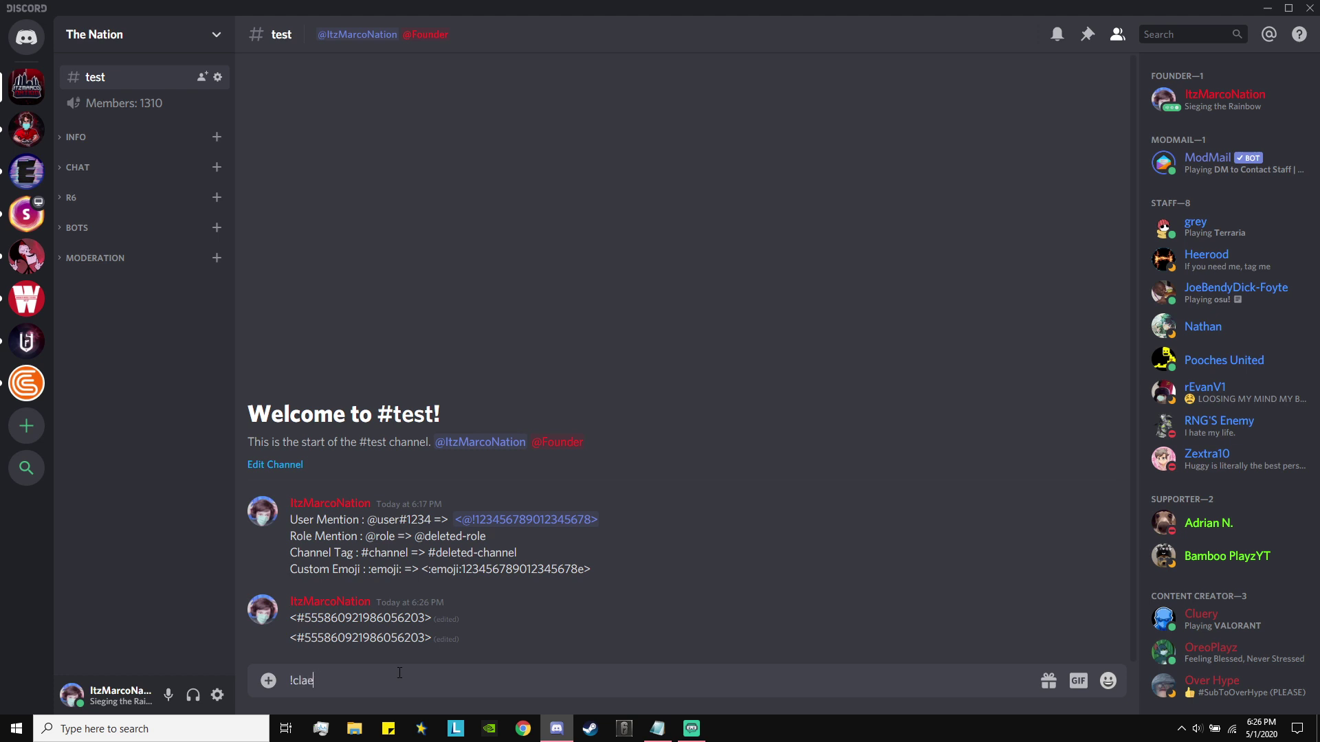
{"action": "key", "text": "BackSpace"}
{"action": "key", "text": "BackSpace"}
{"action": "key", "text": "BackSpace"}
{"action": "type", "text": "ear 2"}
{"action": "key", "text": "Return"}
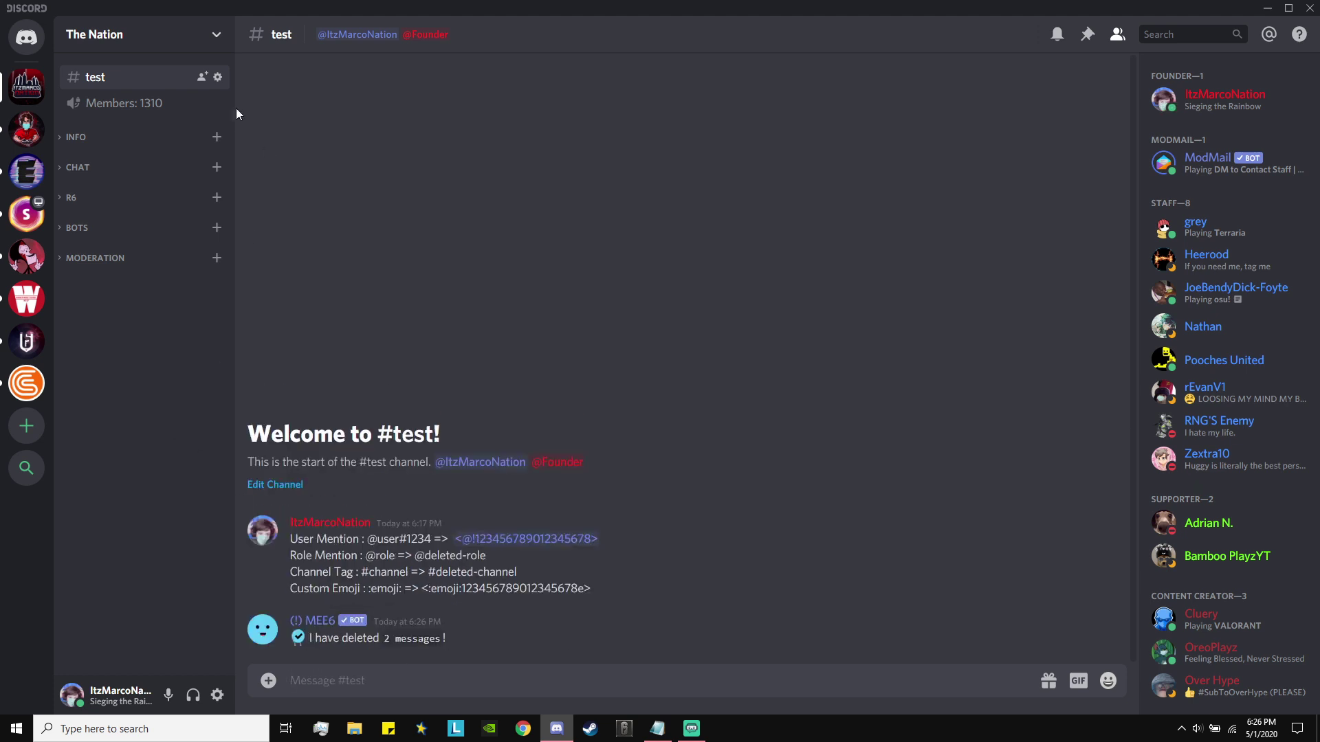
{"action": "left_click", "coordinate": [218, 77]}
{"action": "left_click", "coordinate": [918, 190]}
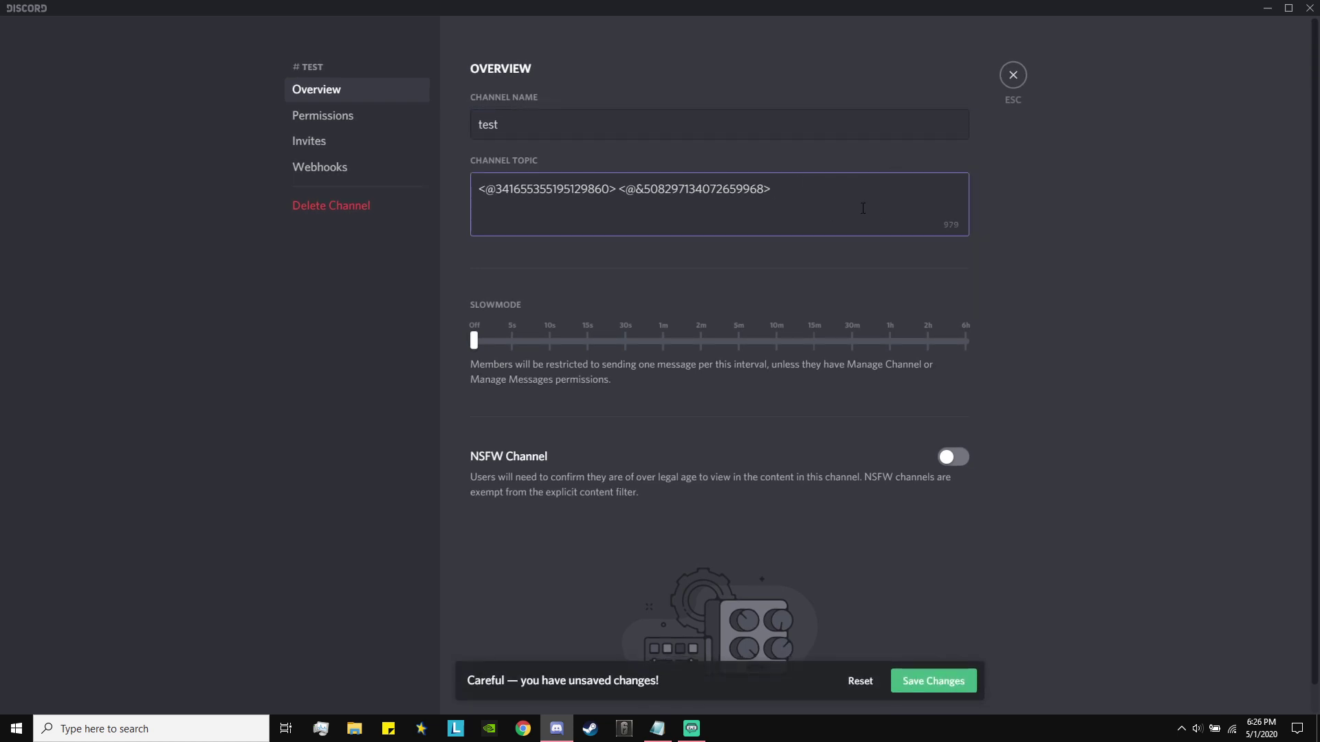
{"action": "key", "text": "ctrl+v"}
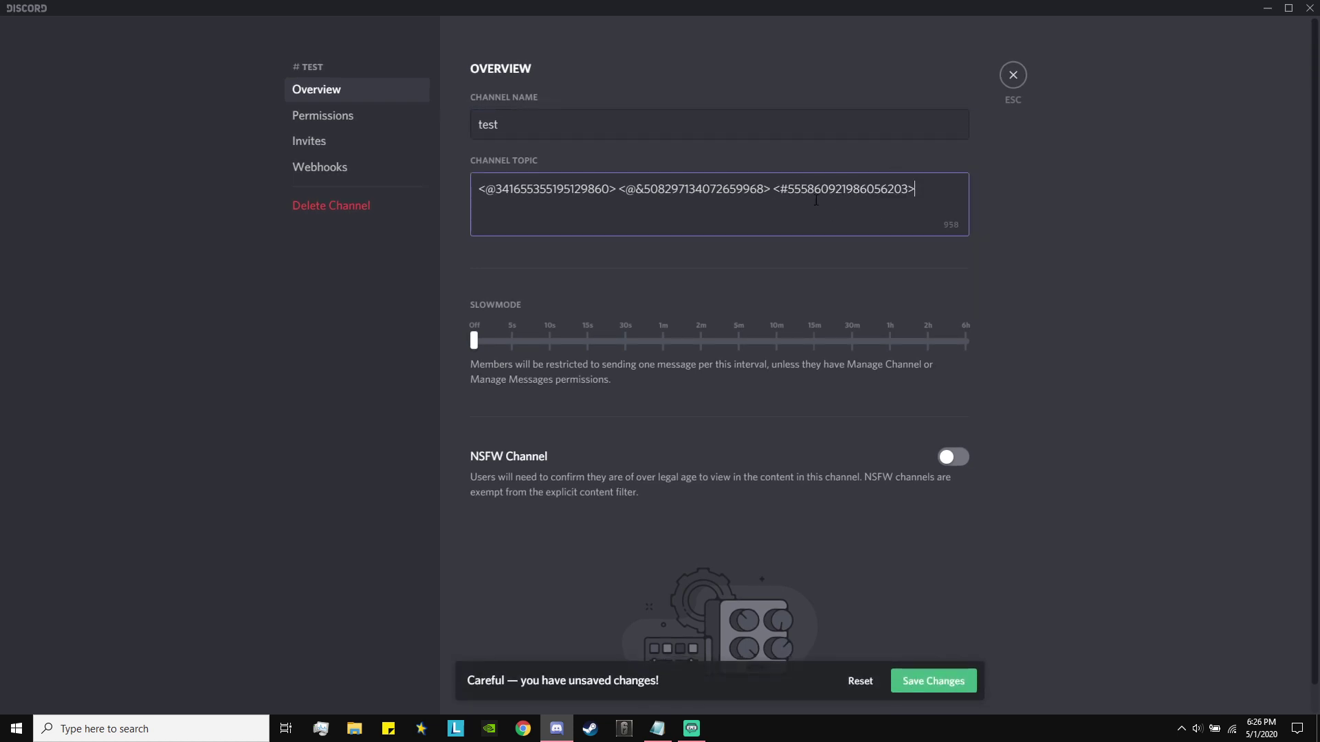
{"action": "left_click", "coordinate": [933, 683]}
{"action": "mouse_move", "coordinate": [772, 189]}
{"action": "left_mouse_down"}
{"action": "mouse_move", "coordinate": [930, 190]}
{"action": "mouse_move", "coordinate": [772, 189]}
{"action": "left_mouse_up"}
{"action": "left_click", "coordinate": [776, 190]}
Close settings, follow the topic's #welcome link, then switch back to #test.
{"action": "left_click", "coordinate": [1013, 74]}
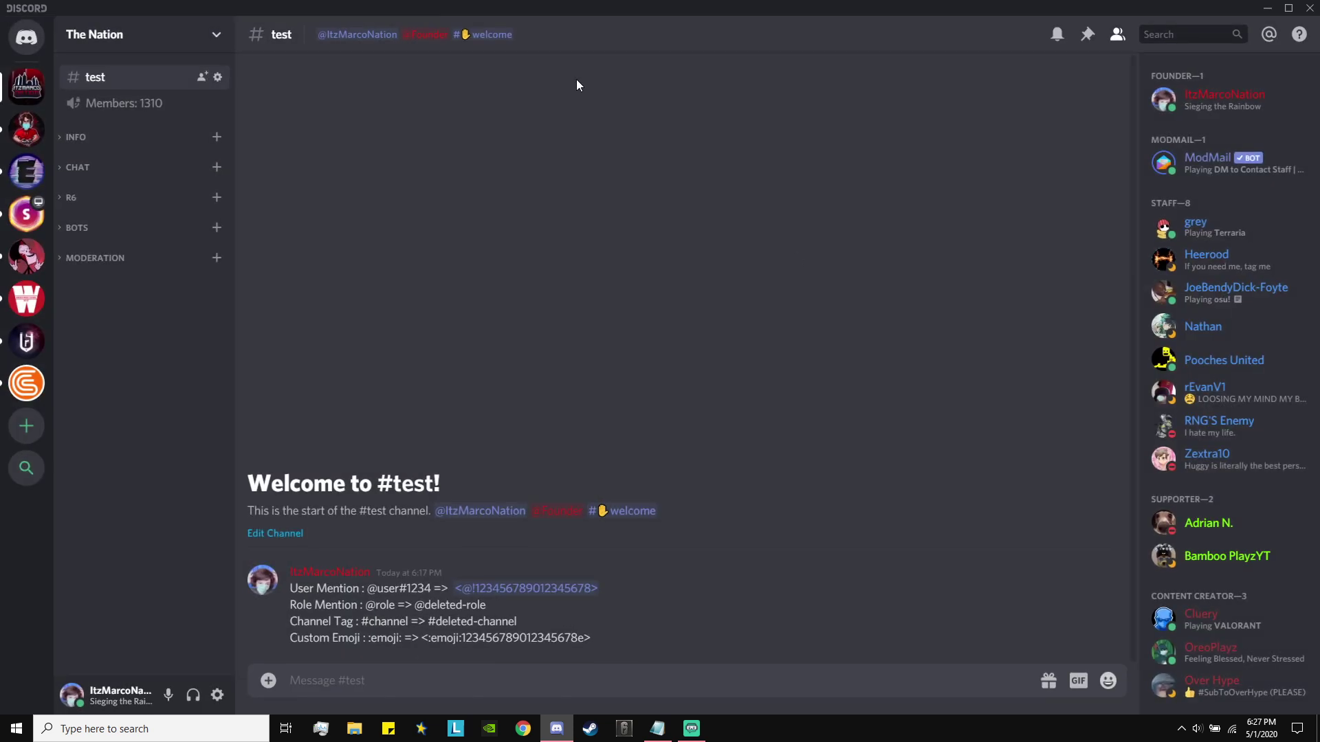
{"action": "left_click", "coordinate": [678, 43]}
{"action": "left_click", "coordinate": [817, 308]}
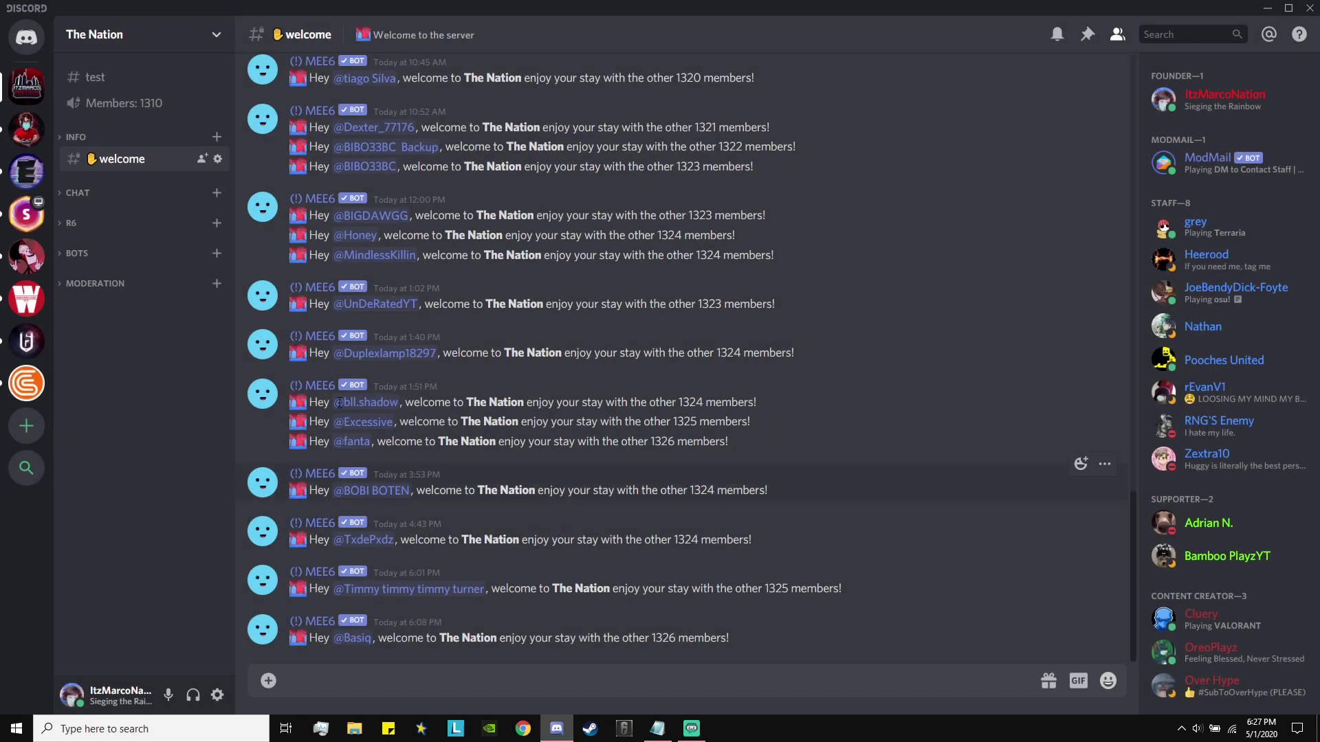
{"action": "left_click", "coordinate": [105, 76]}
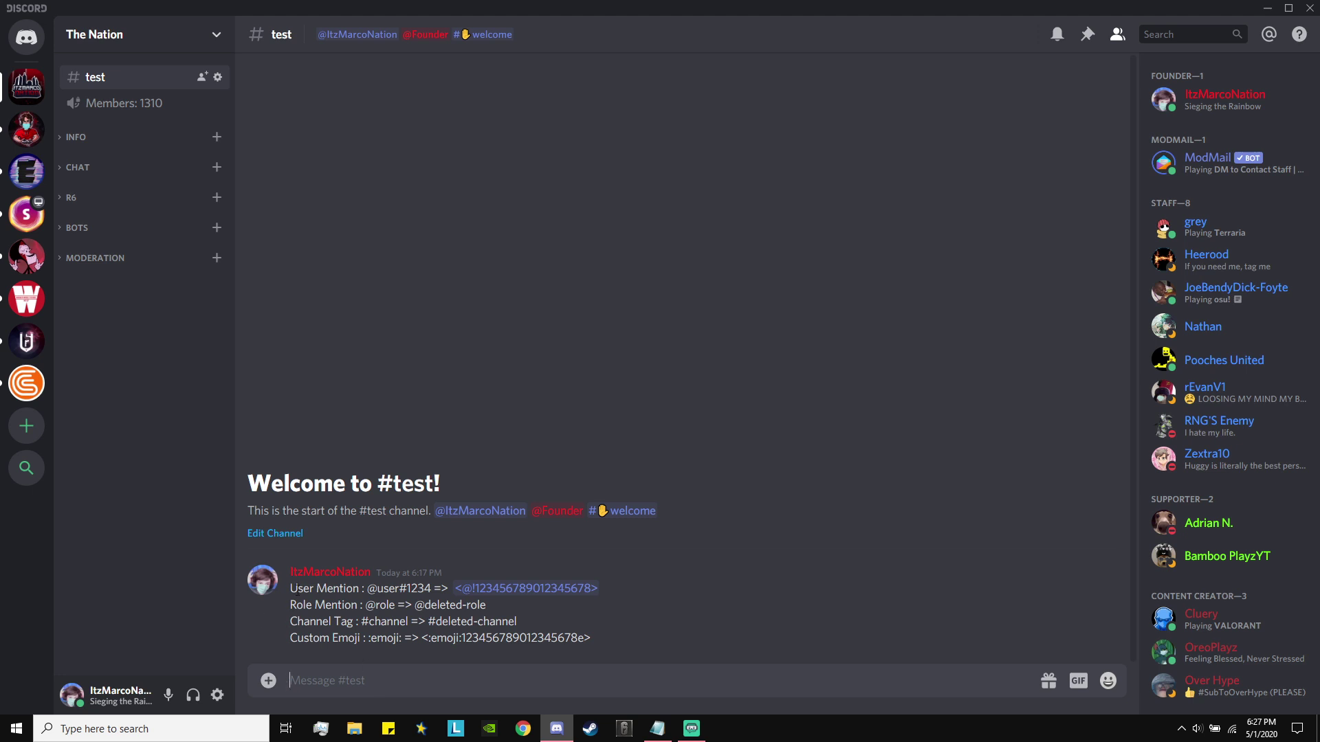
{"action": "type", "text": "\\"}
{"action": "key", "text": "Return"}
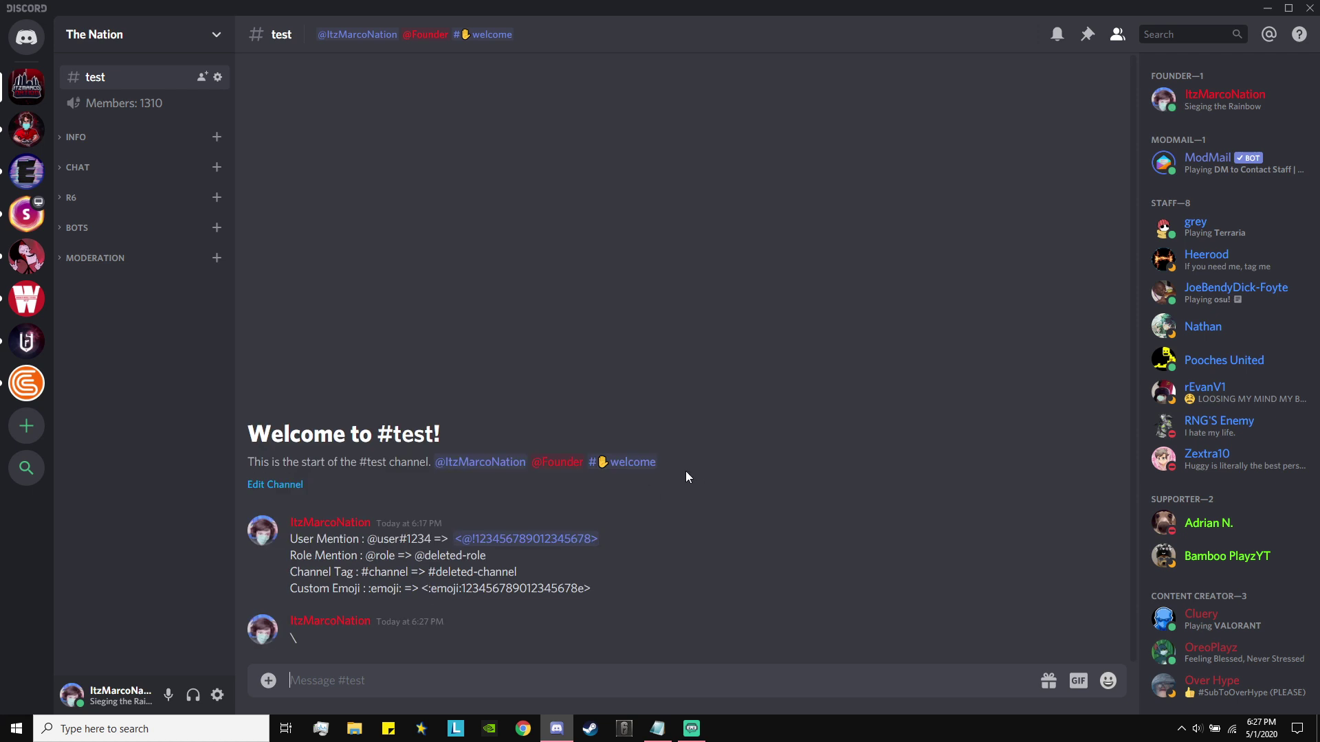
{"action": "left_click", "coordinate": [1105, 615]}
{"action": "left_click", "coordinate": [996, 657], "text": "shift"}
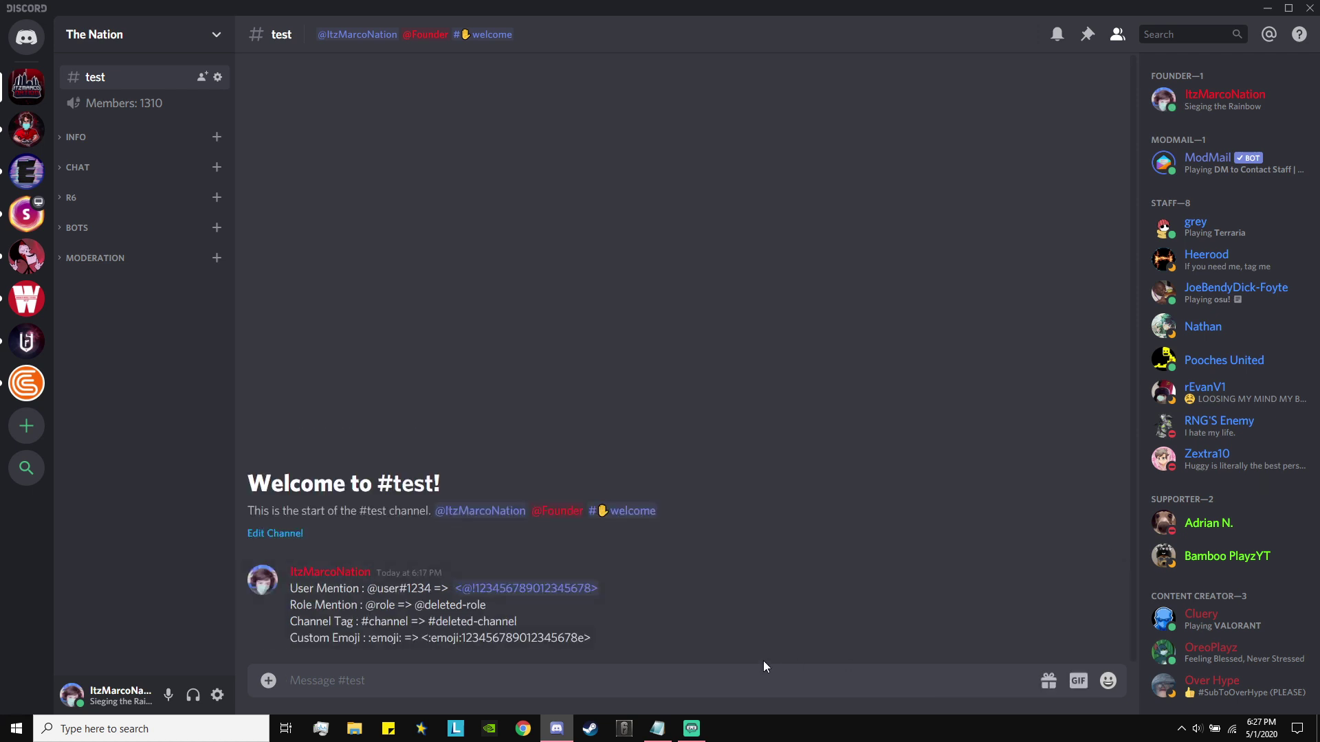
{"action": "type", "text": "\\"}
{"action": "type", "text": " :col"}
{"action": "key", "text": "BackSpace"}
{"action": "key", "text": "BackSpace"}
{"action": "key", "text": "BackSpace"}
{"action": "type", "text": "pep"}
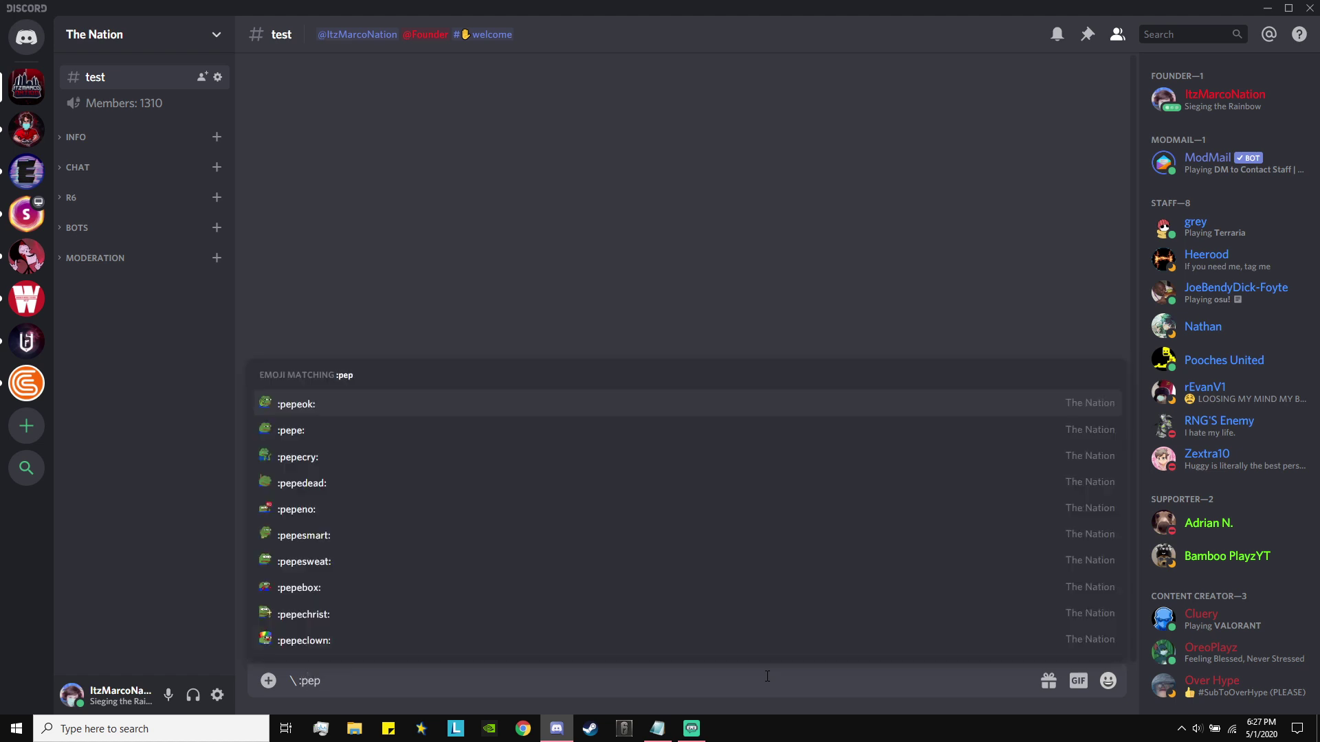
{"action": "key", "text": "Tab"}
{"action": "key", "text": "Return"}
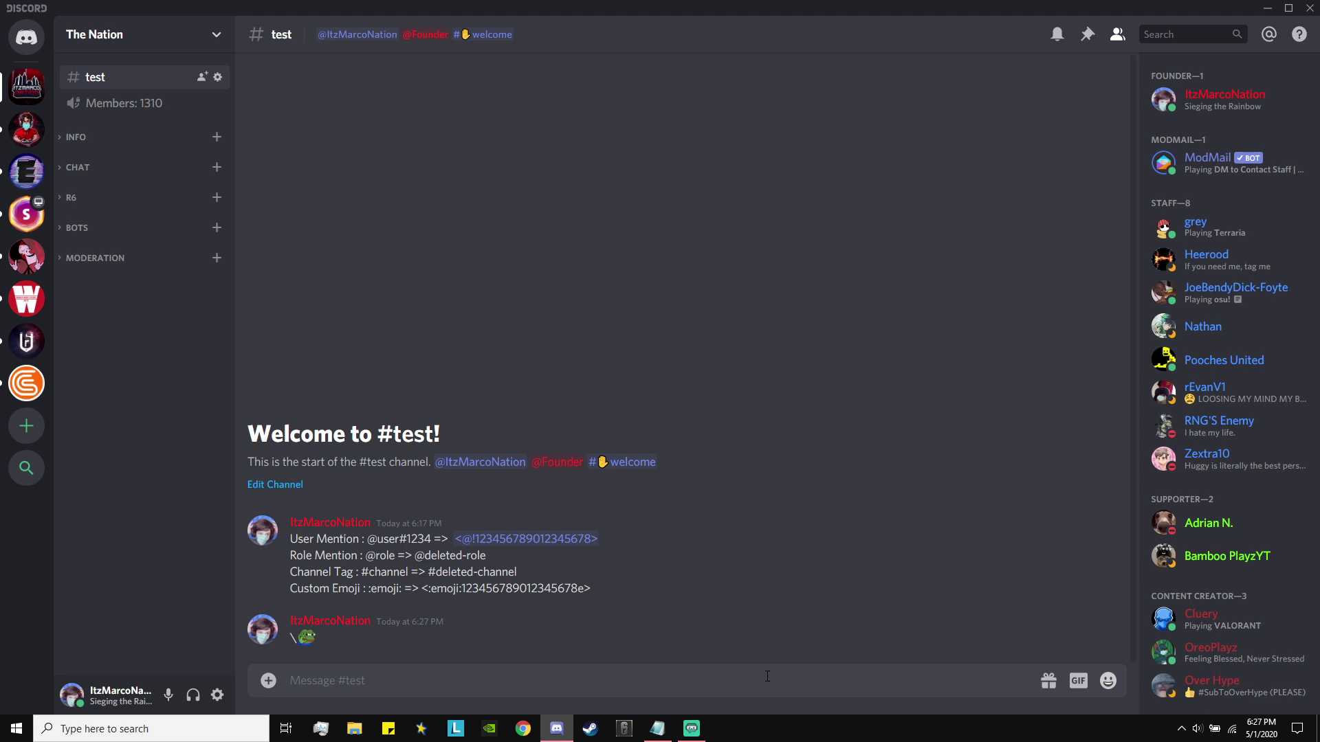
{"action": "left_click", "coordinate": [1104, 611]}
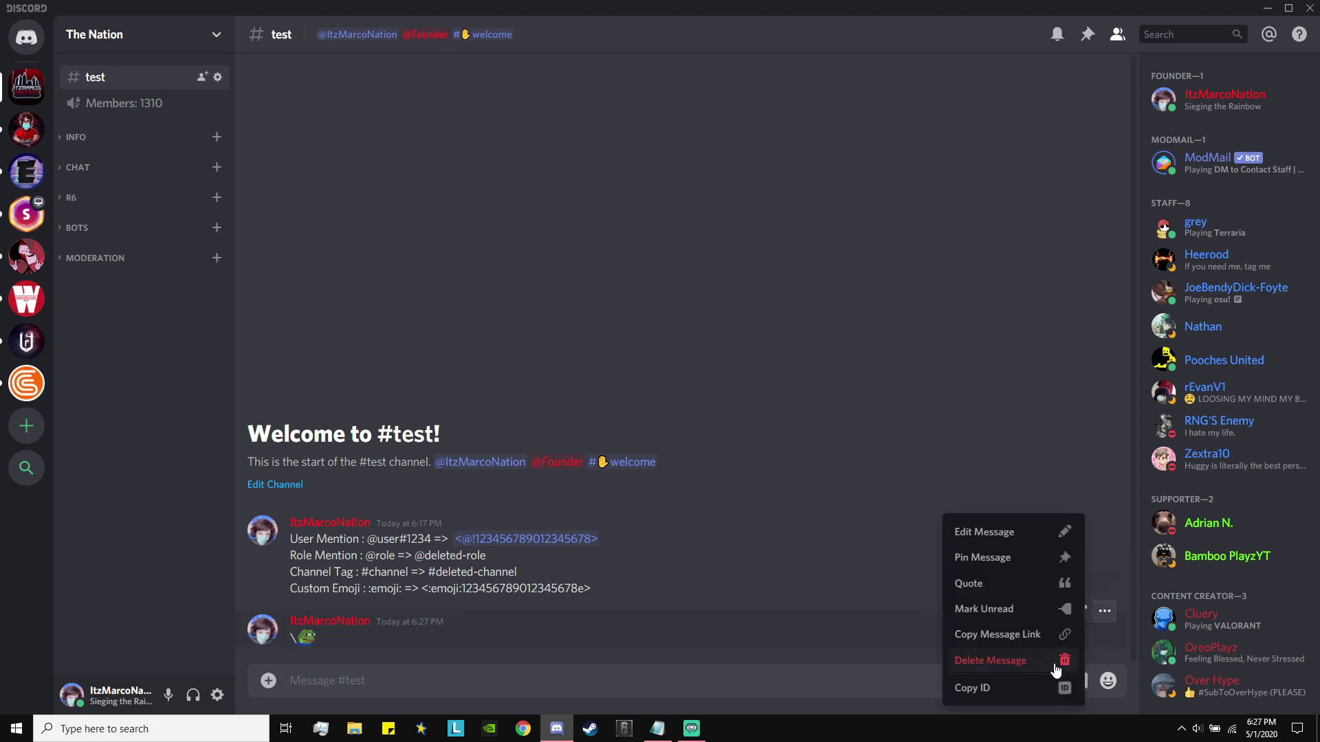
{"action": "left_click", "coordinate": [990, 660], "text": "shift"}
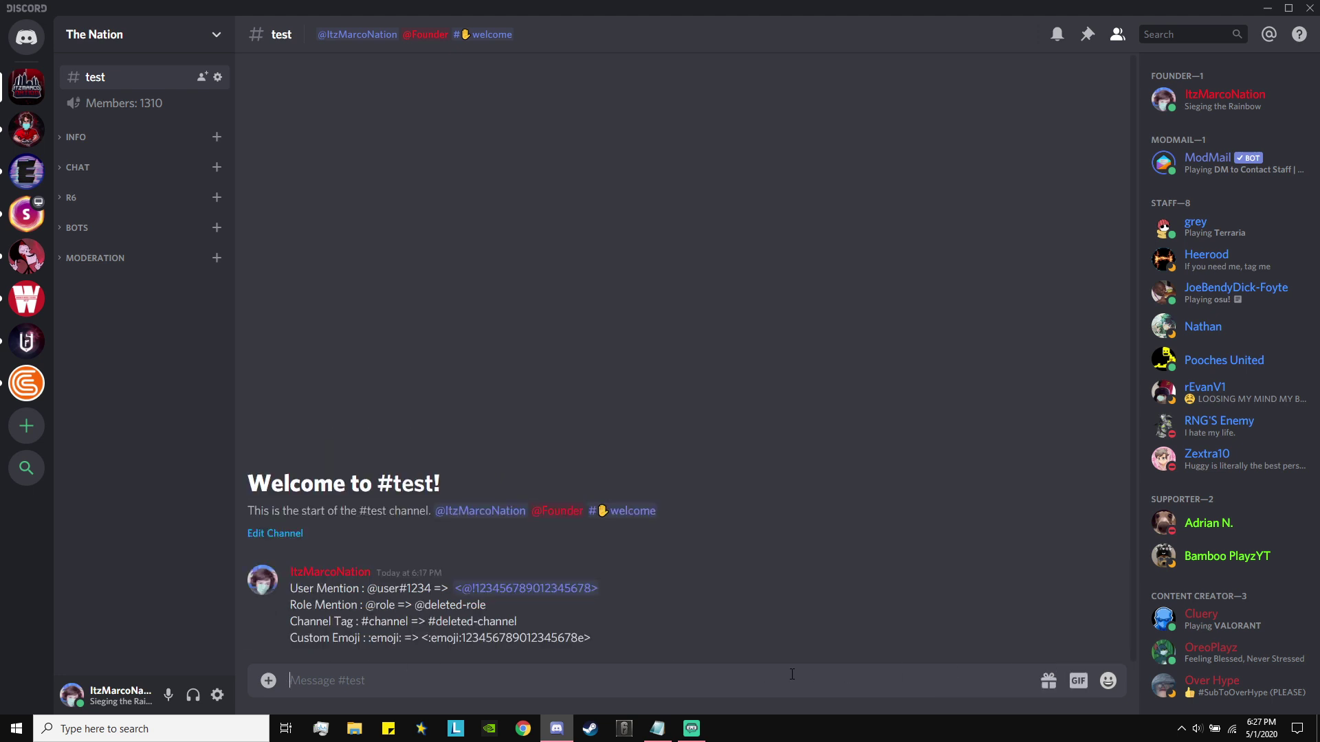
Type \:pepe and scroll through the server's custom emojis in the picker.
{"action": "type", "text": "\\"}
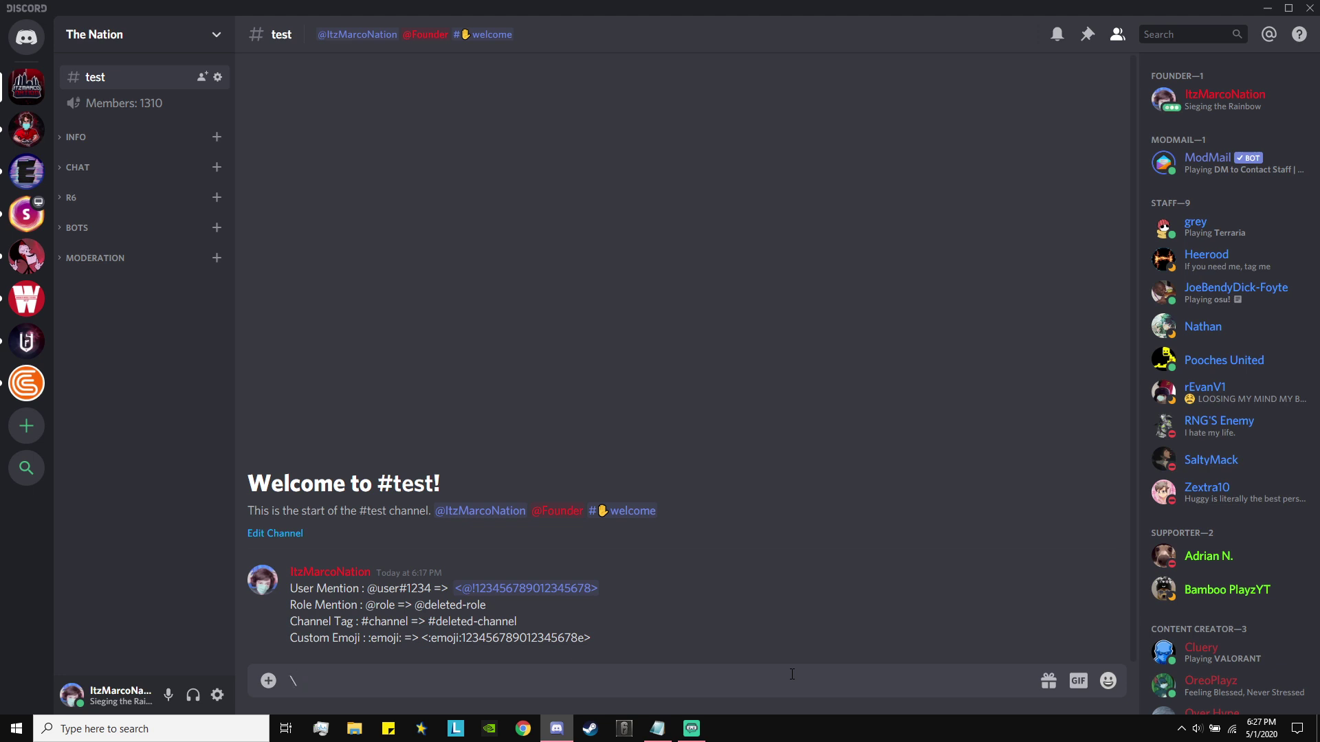
{"action": "type", "text": ":pepe"}
{"action": "key", "text": "BackSpace"}
{"action": "key", "text": "BackSpace"}
{"action": "key", "text": "BackSpace"}
{"action": "key", "text": "BackSpace"}
{"action": "type", "text": "pepe"}
{"action": "left_click", "coordinate": [1106, 679]}
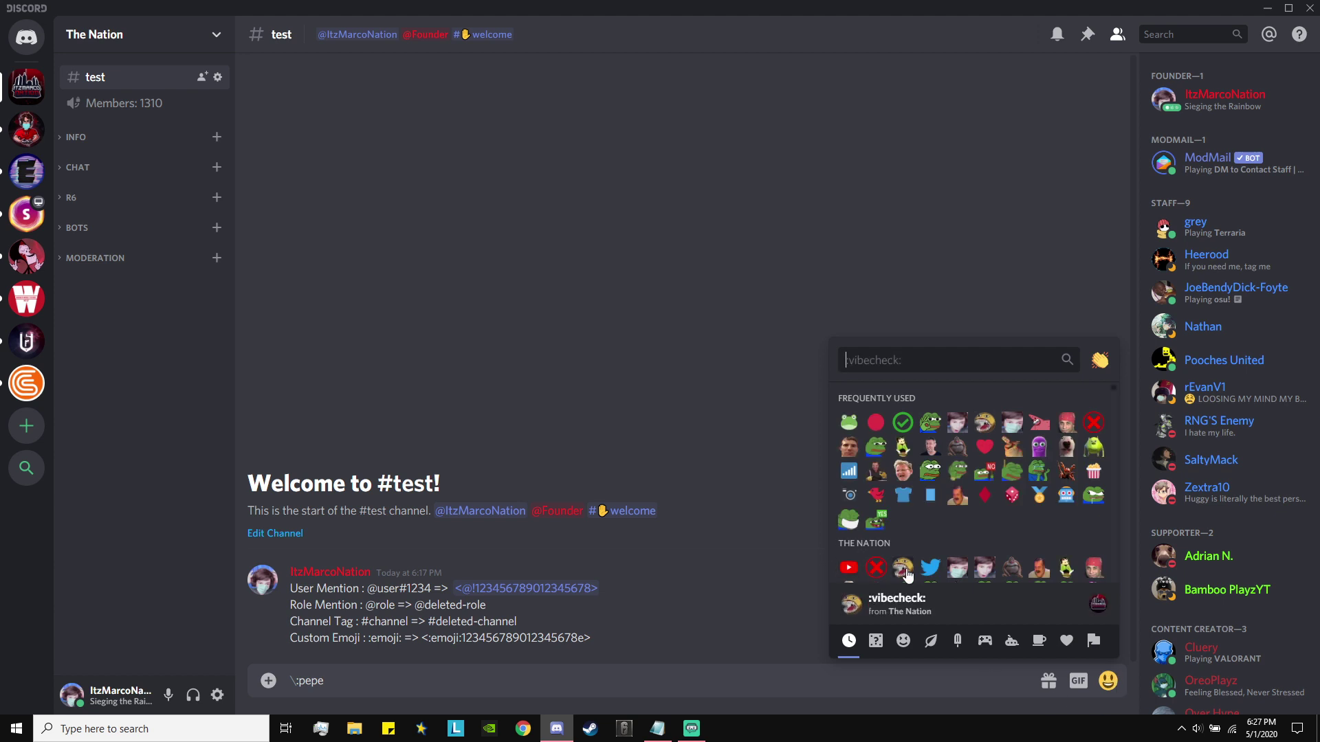
{"action": "scroll", "coordinate": [959, 567], "scroll_direction": "down", "scroll_amount": 1}
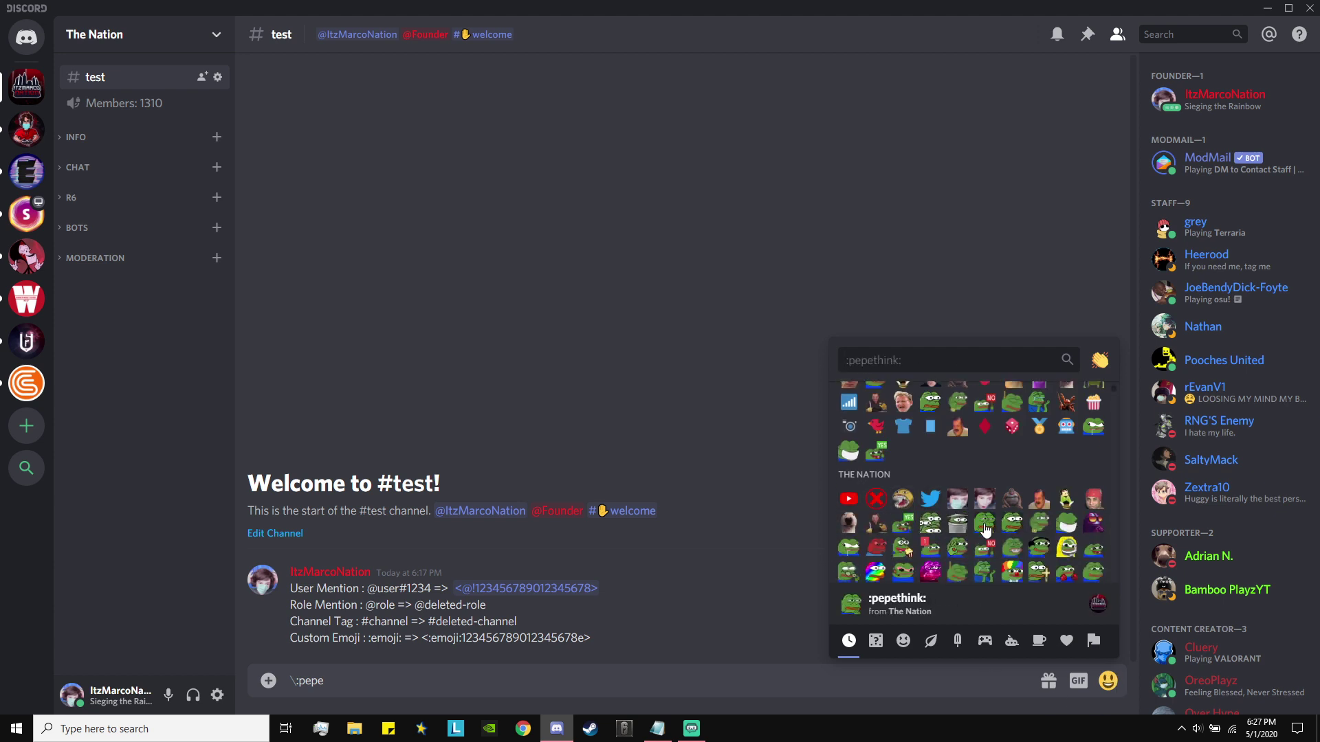
{"action": "scroll", "coordinate": [1008, 485], "scroll_direction": "down", "scroll_amount": 1}
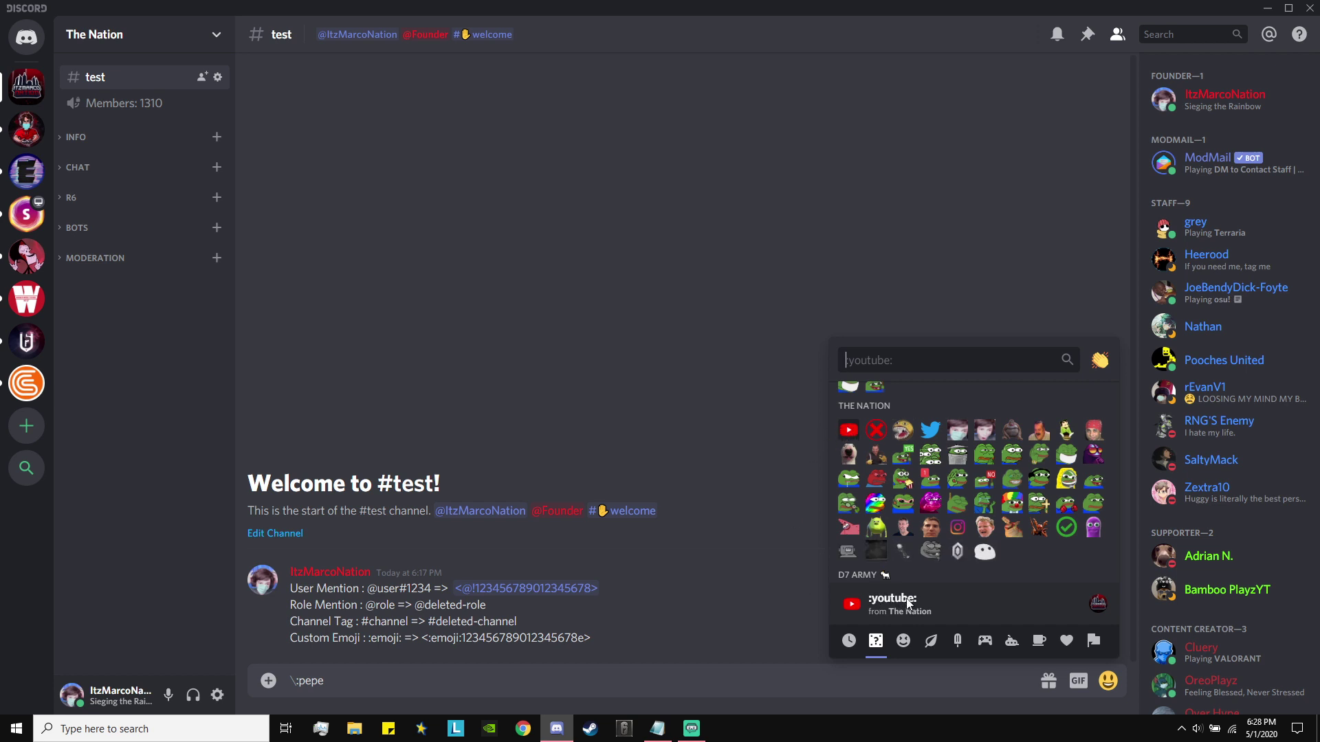
{"action": "left_click", "coordinate": [531, 680]}
Replace pepe with youtube and send the escaped \:youtube: emoji.
{"action": "key", "text": "BackSpace"}
{"action": "key", "text": "BackSpace"}
{"action": "key", "text": "BackSpace"}
{"action": "key", "text": "BackSpace"}
{"action": "type", "text": "youtub"}
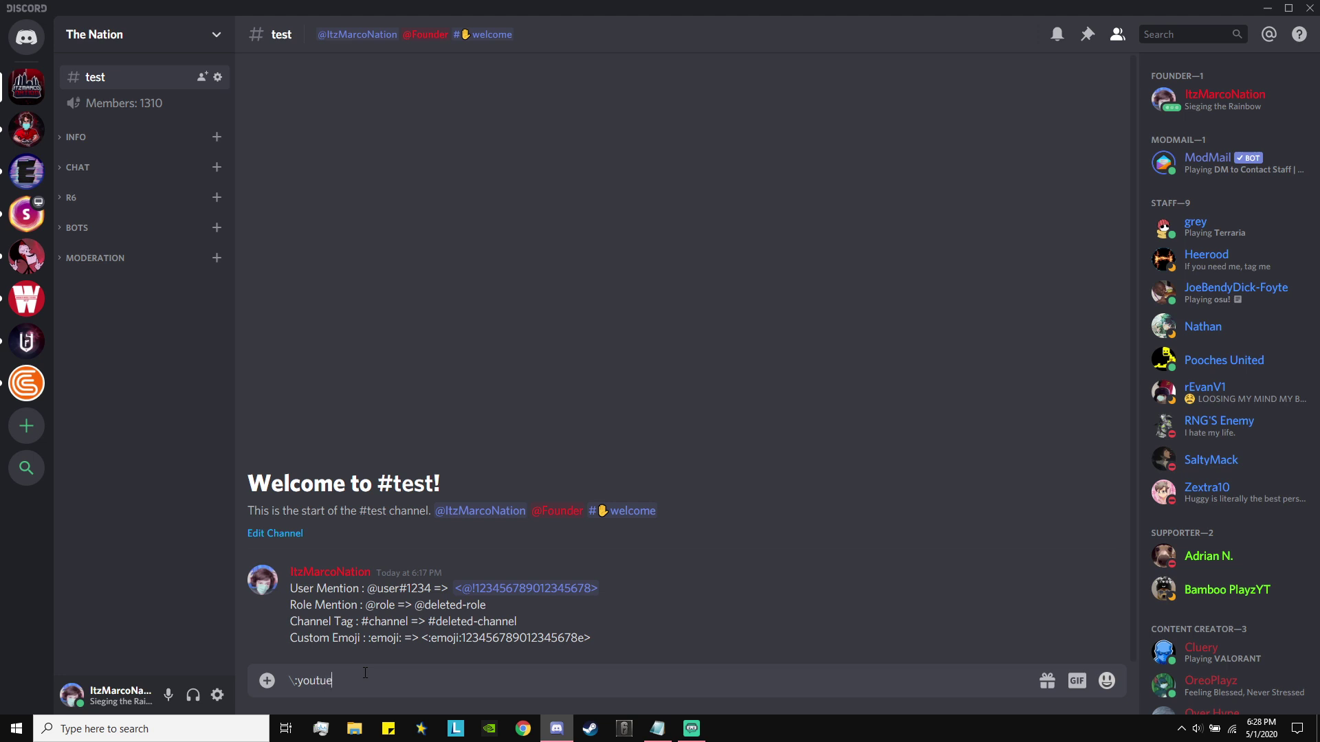
{"action": "type", "text": "e:"}
{"action": "key", "text": "Return"}
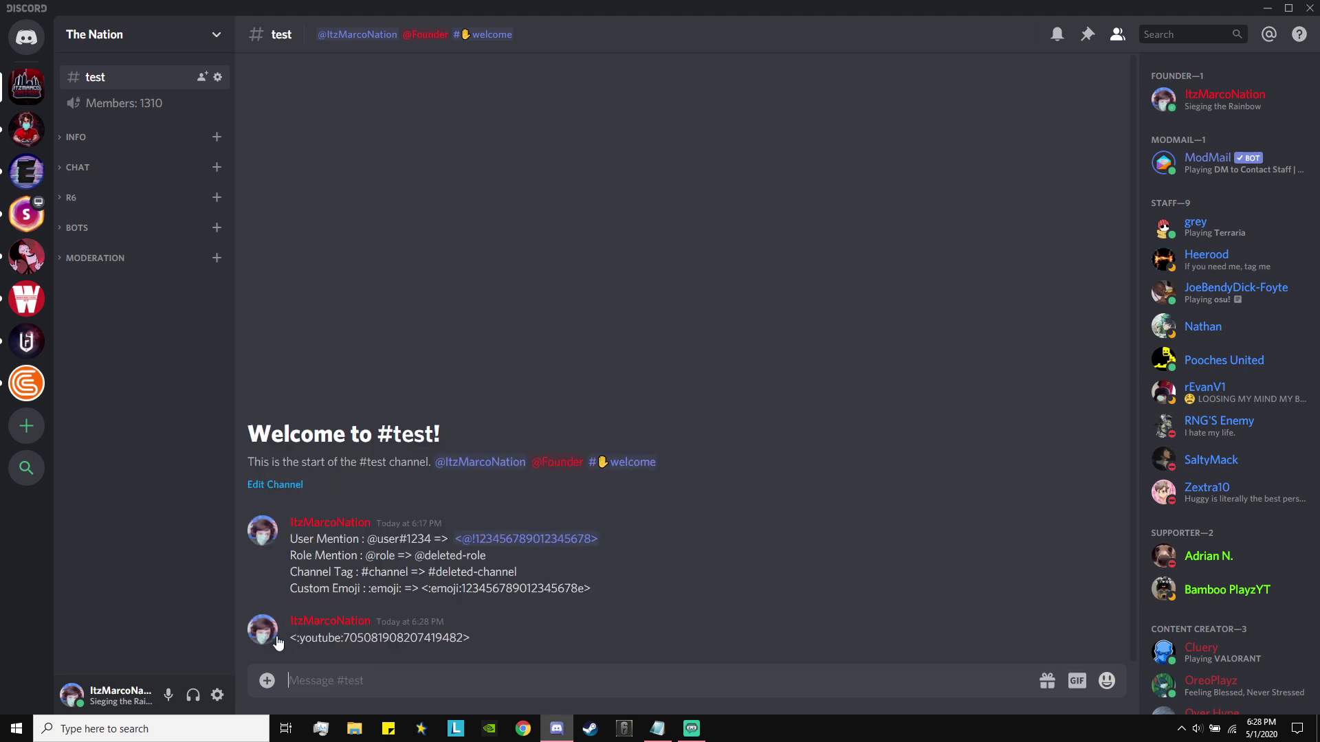